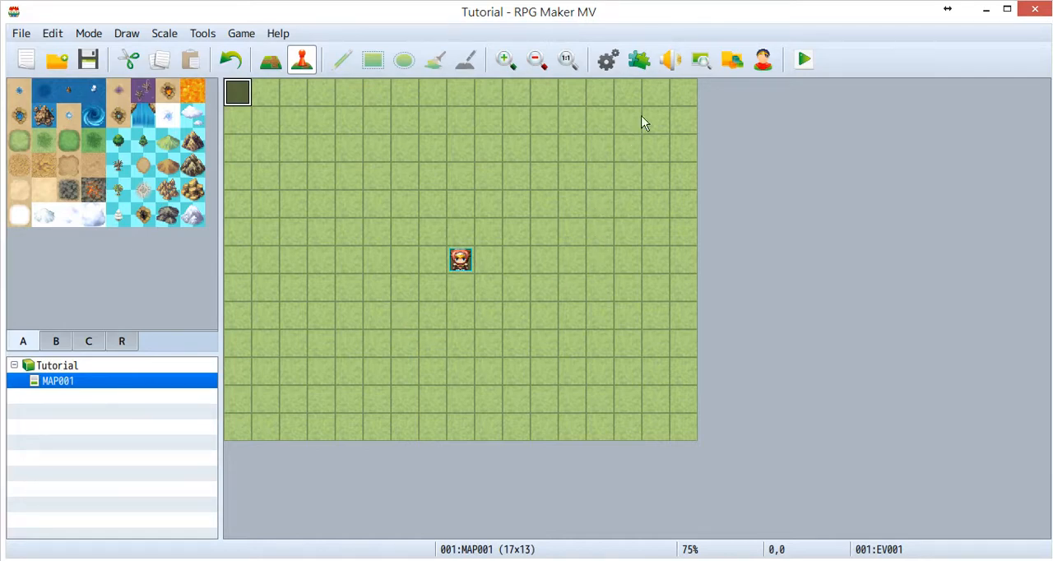
Step: Review the VE_BasicModule and VE_BattleMotions entries in the installed plugin list, then close it
{"action": "left_click", "coordinate": [639, 60]}
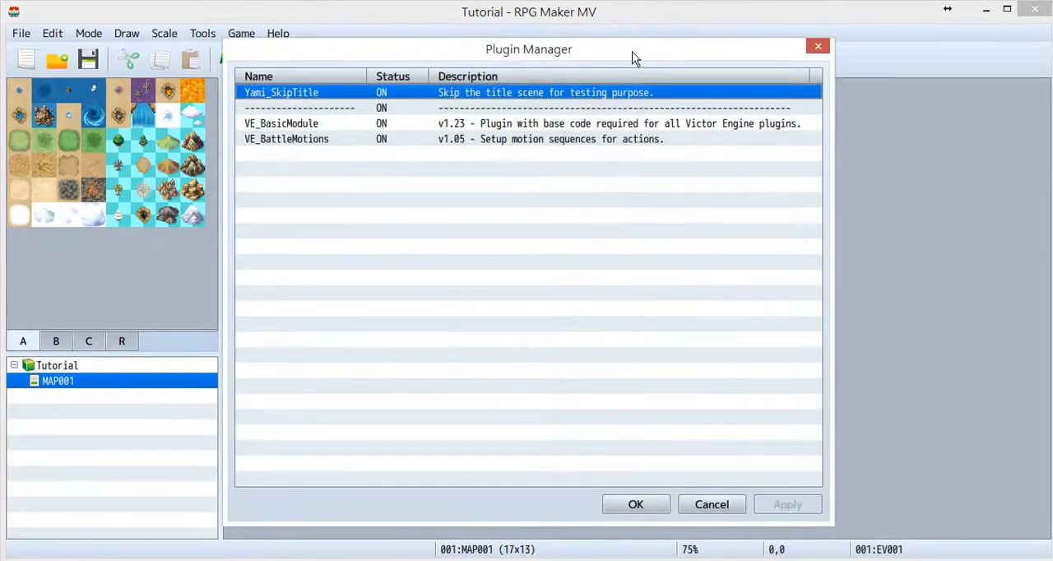
{"action": "left_click_drag", "start_coordinate": [635, 58], "coordinate": [601, 47]}
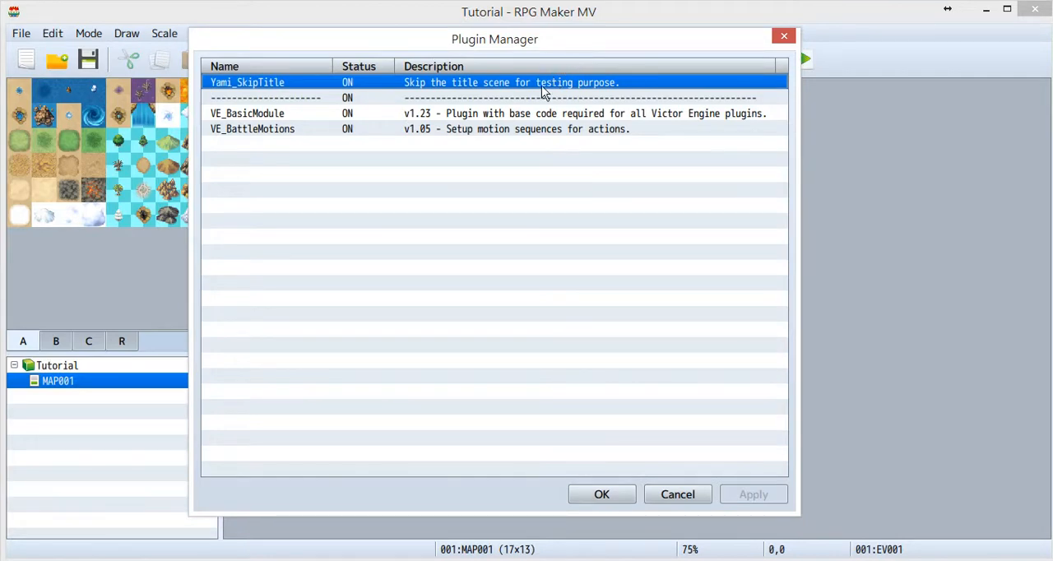
{"action": "left_click", "coordinate": [289, 115]}
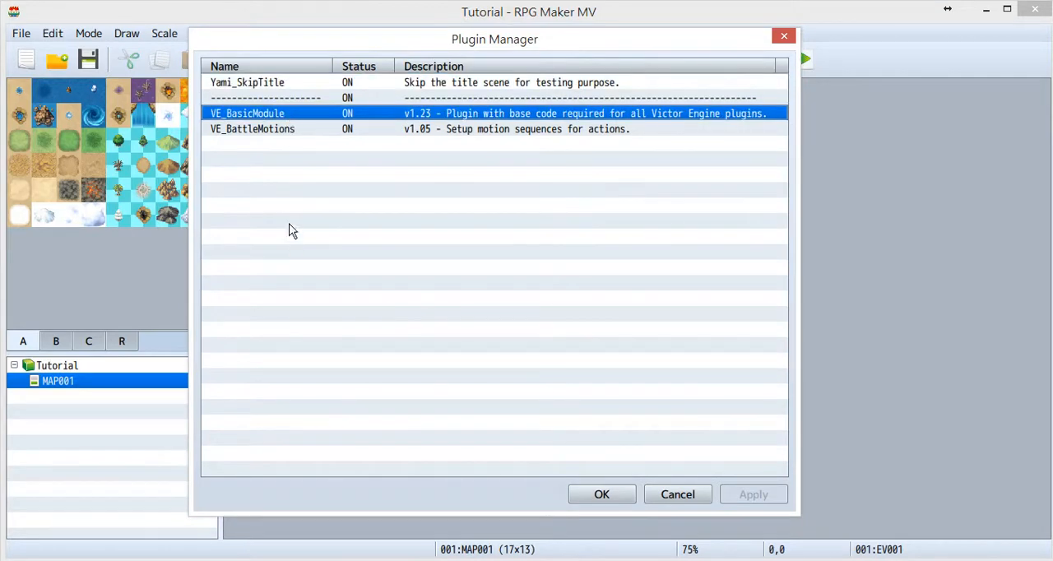
{"action": "left_click", "coordinate": [298, 130]}
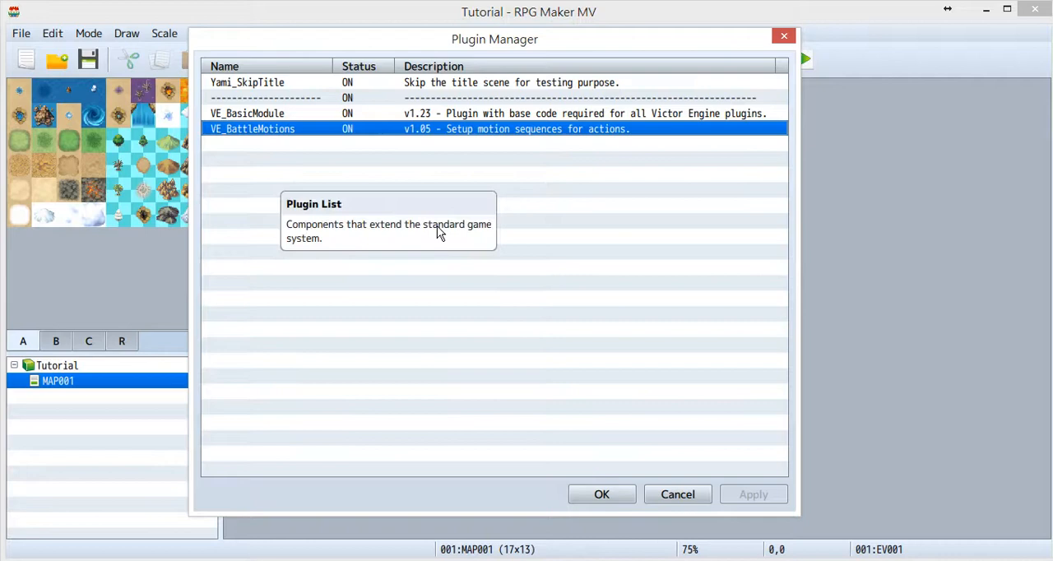
{"action": "left_click", "coordinate": [601, 494]}
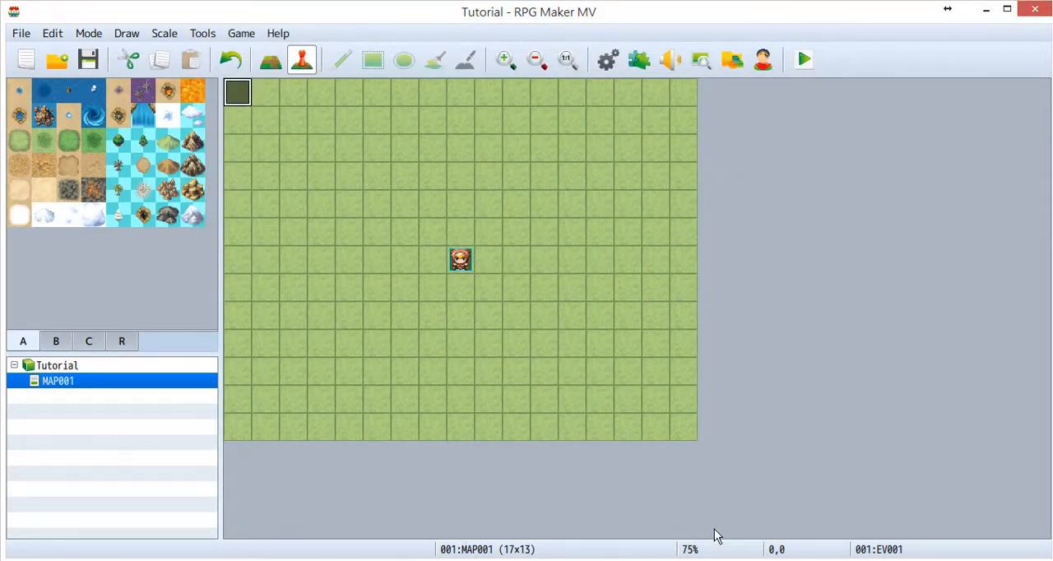
Step: In the Empty Sequence notes, mark the <action sequence: tag openings of the prepare, movement and execute lines
{"action": "left_click", "coordinate": [783, 514]}
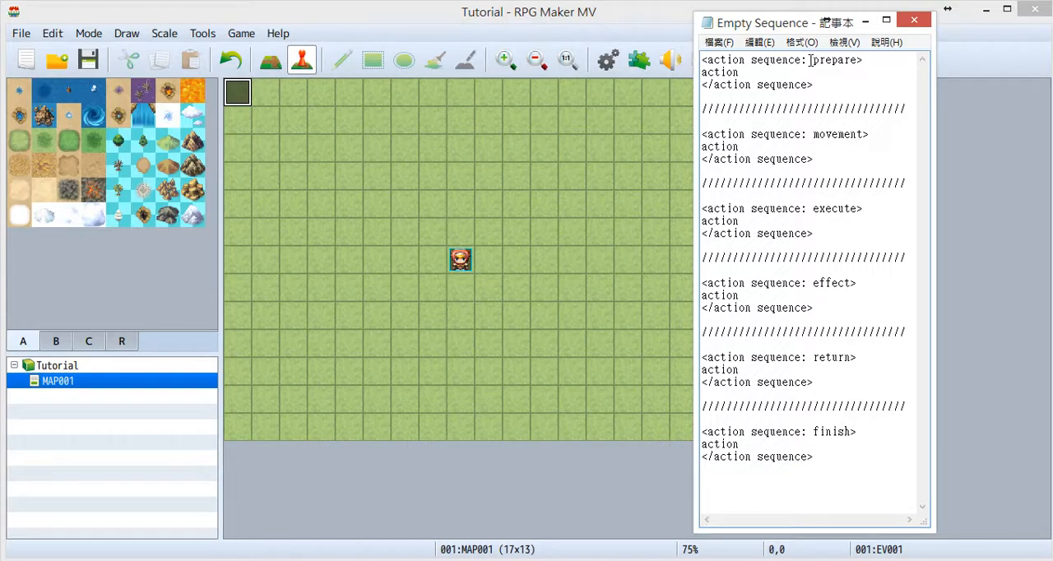
{"action": "left_click_drag", "start_coordinate": [810, 60], "coordinate": [699, 60]}
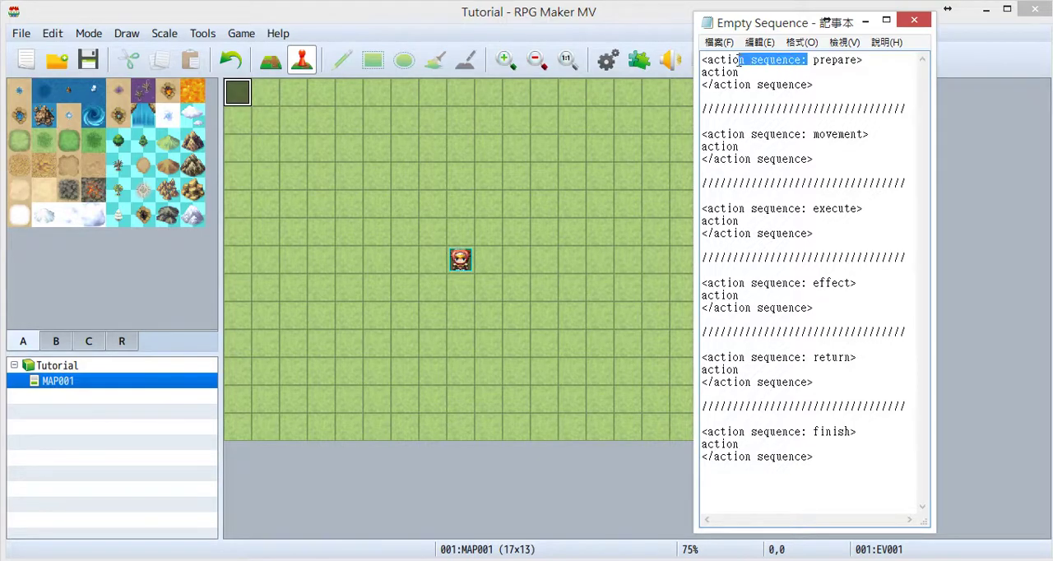
{"action": "left_click", "coordinate": [809, 135]}
{"action": "left_click_drag", "start_coordinate": [808, 134], "coordinate": [701, 134]}
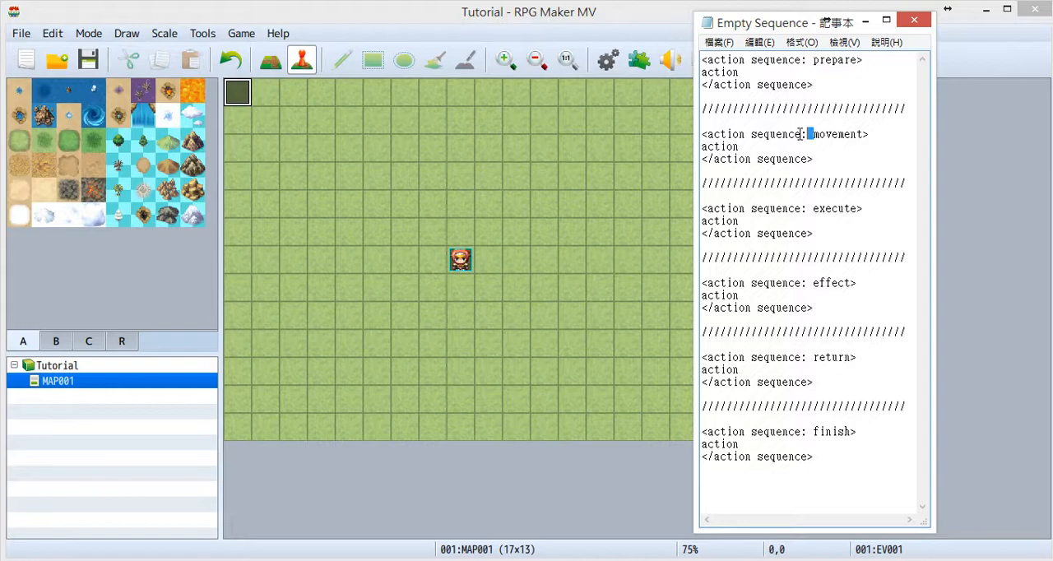
{"action": "left_click", "coordinate": [812, 210]}
{"action": "left_click_drag", "start_coordinate": [812, 209], "coordinate": [660, 206]}
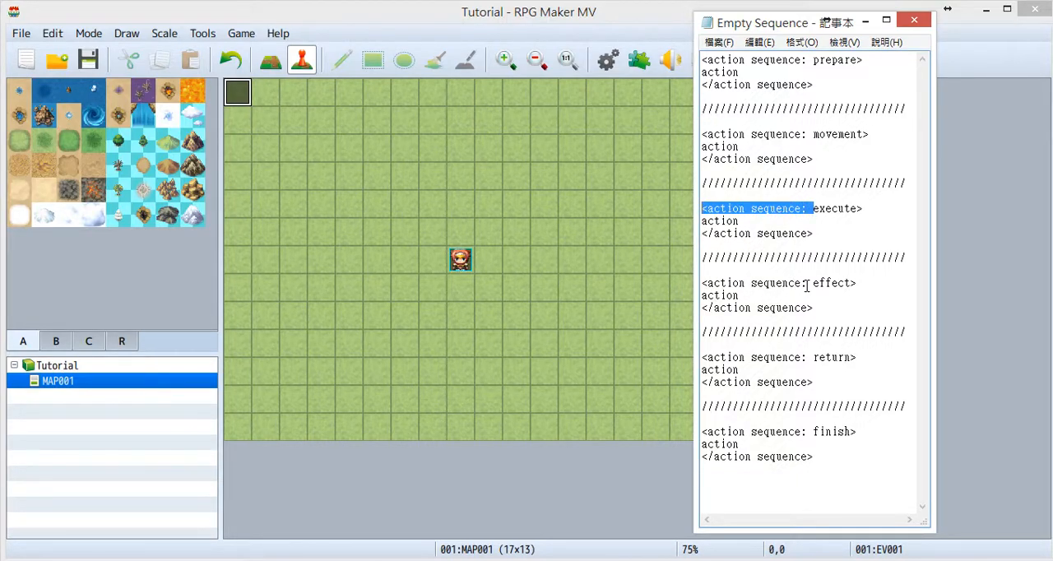
{"action": "left_click", "coordinate": [866, 99]}
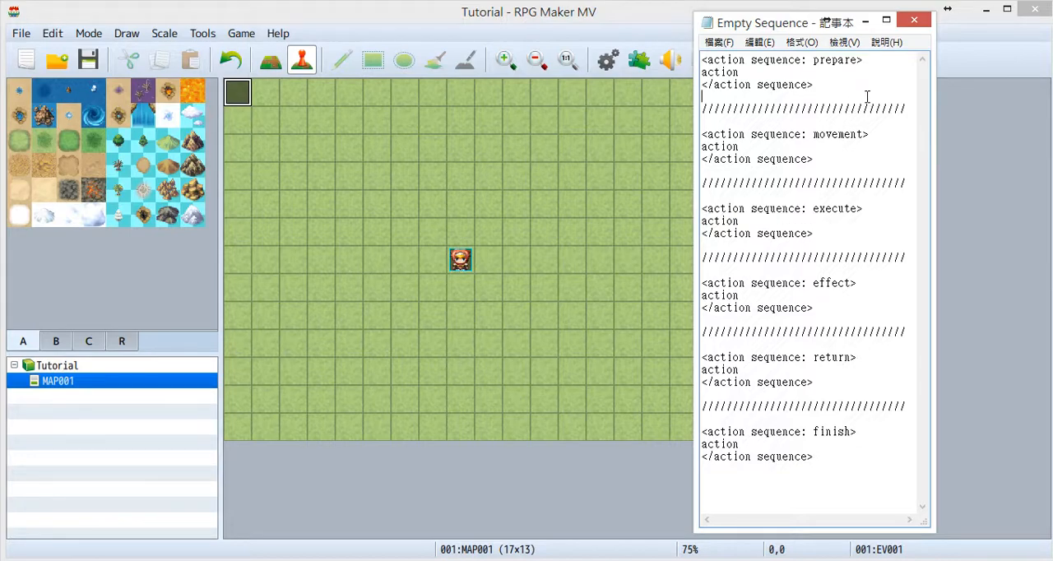
Step: Mark the six sequence names: prepare, movement, execute, effect, return and finish
{"action": "double_click", "coordinate": [838, 61]}
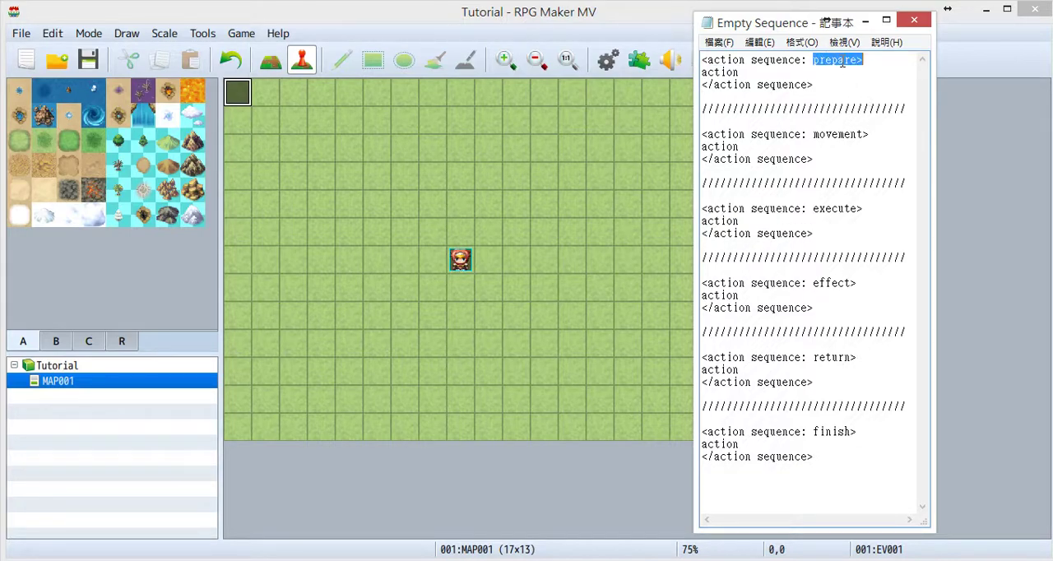
{"action": "double_click", "coordinate": [845, 134]}
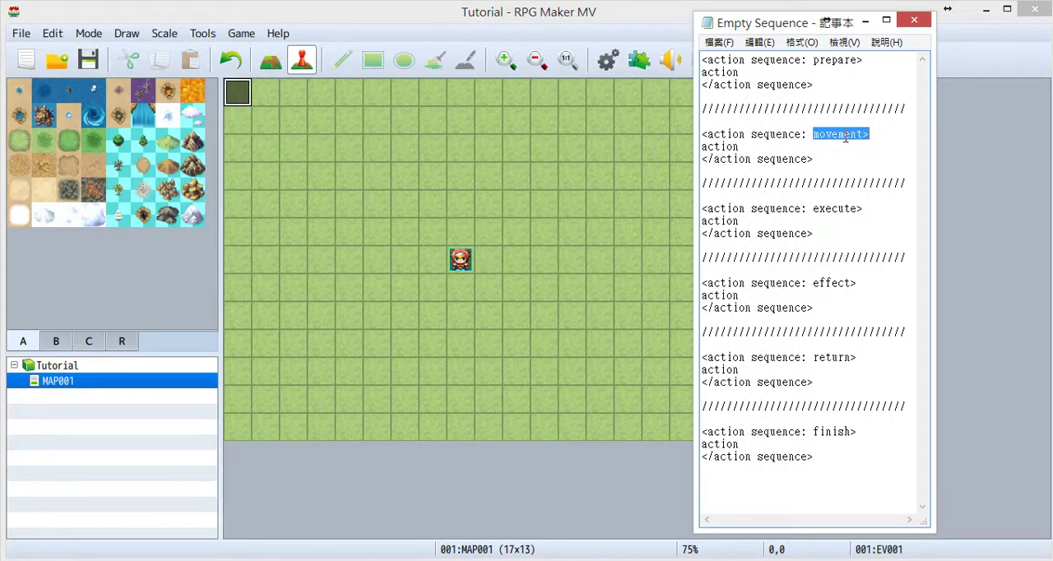
{"action": "double_click", "coordinate": [839, 209]}
{"action": "double_click", "coordinate": [832, 283]}
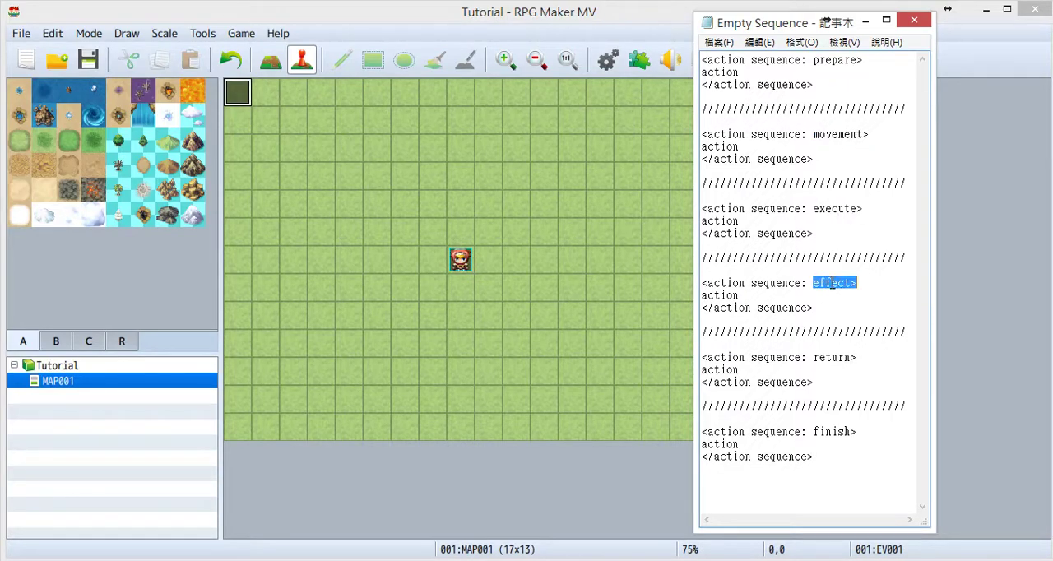
{"action": "double_click", "coordinate": [833, 358]}
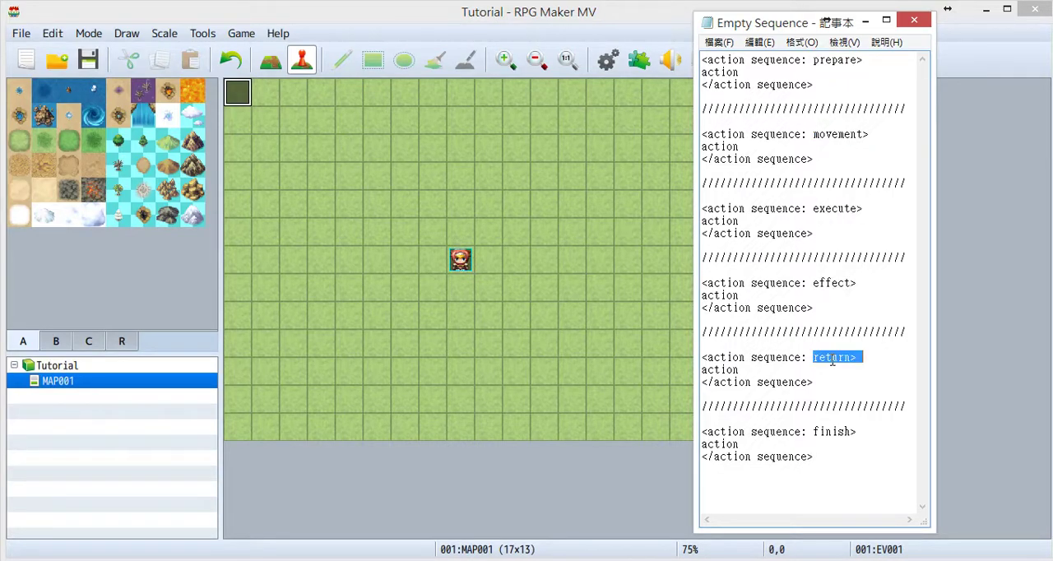
{"action": "double_click", "coordinate": [834, 432]}
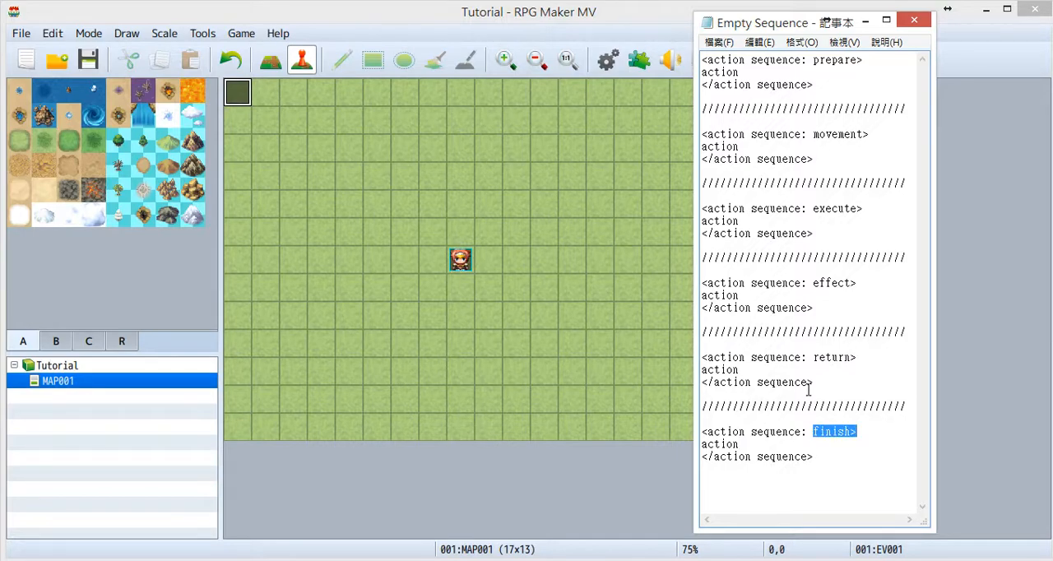
Step: Point out the action line inside each of the six sequence blocks
{"action": "left_click", "coordinate": [749, 74]}
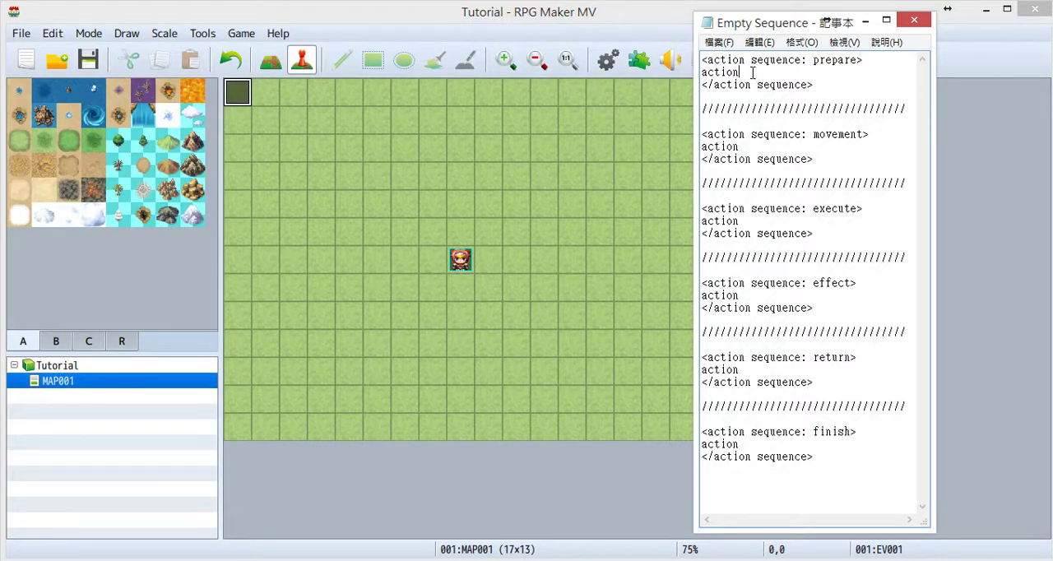
{"action": "left_click", "coordinate": [750, 148]}
{"action": "left_click", "coordinate": [757, 222]}
{"action": "left_click", "coordinate": [758, 296]}
{"action": "left_click", "coordinate": [757, 372]}
{"action": "left_click", "coordinate": [747, 444]}
Step: Return to the RPG Maker MV map editor and start a test play of the game
{"action": "left_click", "coordinate": [622, 318]}
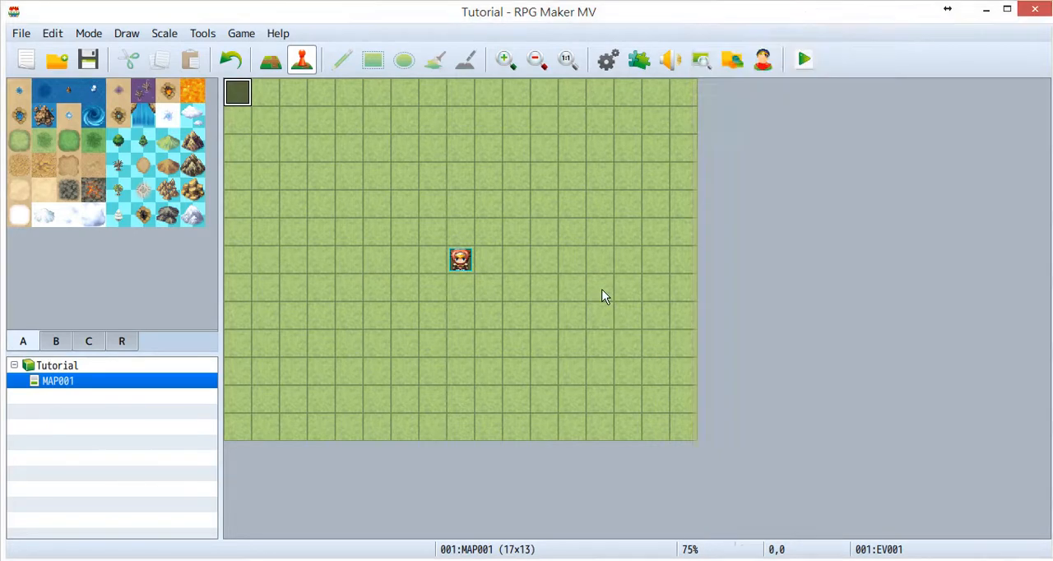
{"action": "left_click", "coordinate": [600, 287]}
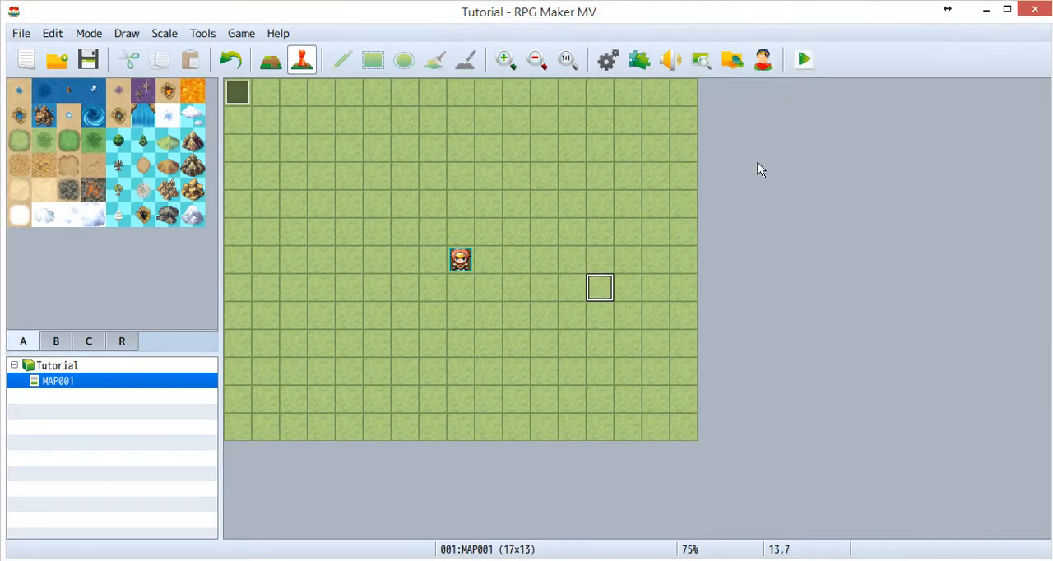
{"action": "left_click", "coordinate": [803, 62]}
Step: Save before testing, dismiss the Bat emerged! message and choose to fight the Bat
{"action": "left_click", "coordinate": [463, 323]}
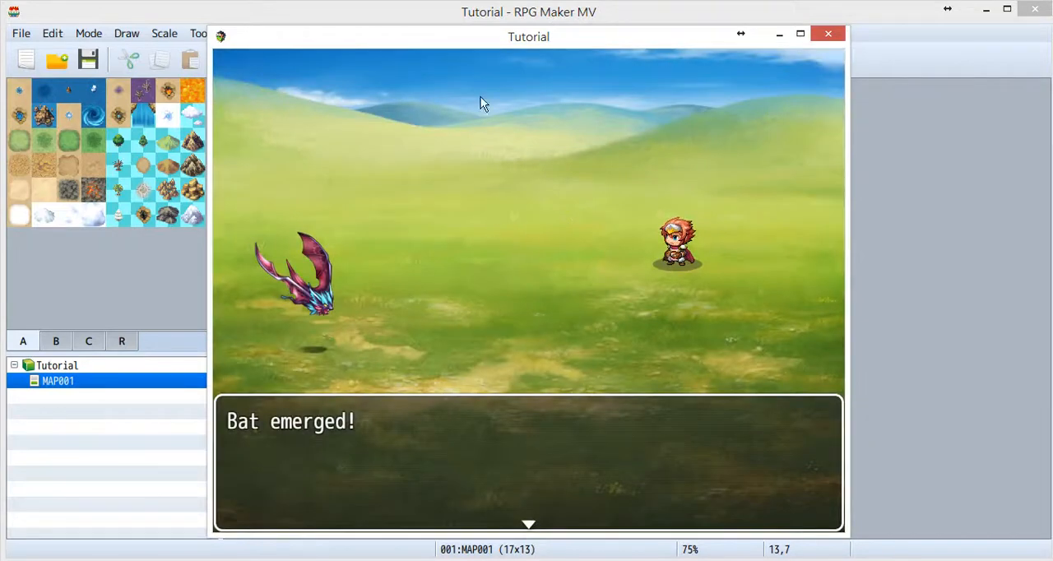
{"action": "left_click_drag", "start_coordinate": [453, 41], "coordinate": [553, 32]}
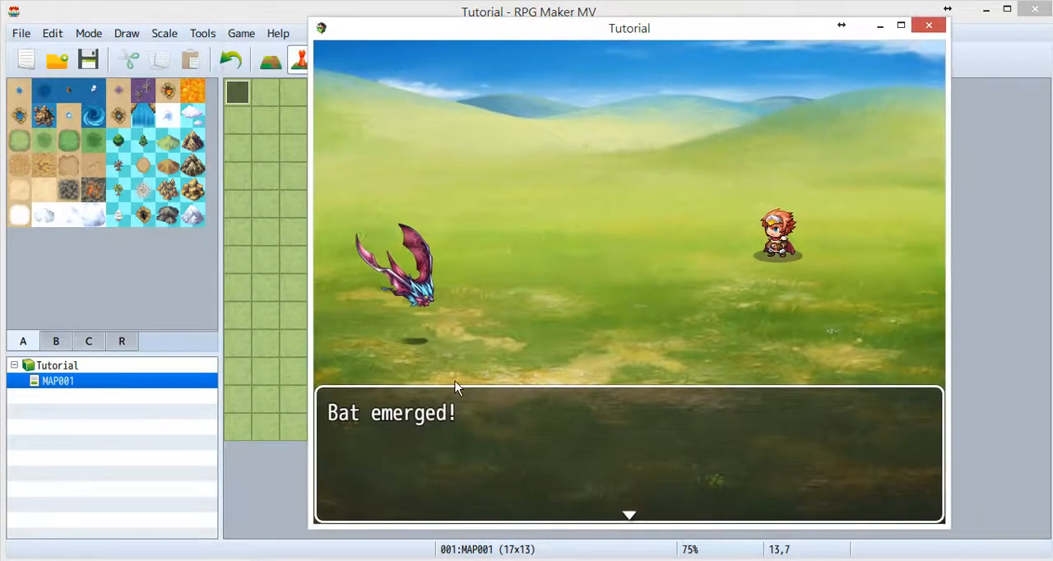
{"action": "left_click", "coordinate": [440, 306]}
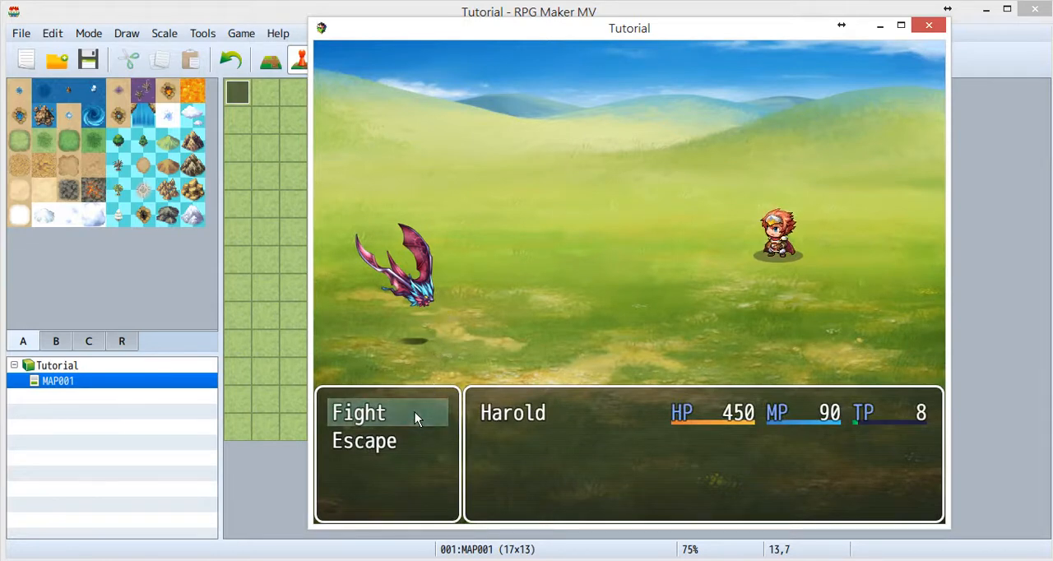
{"action": "left_click", "coordinate": [415, 412]}
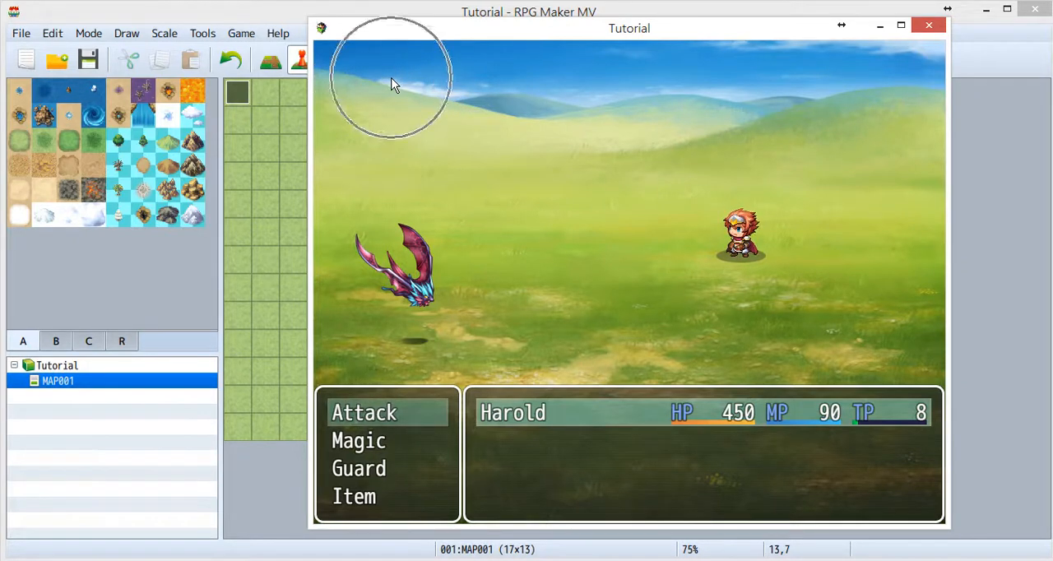
Step: Have Harold attack the Bat, watch the action sequence and close the test battle
{"action": "left_click", "coordinate": [395, 408]}
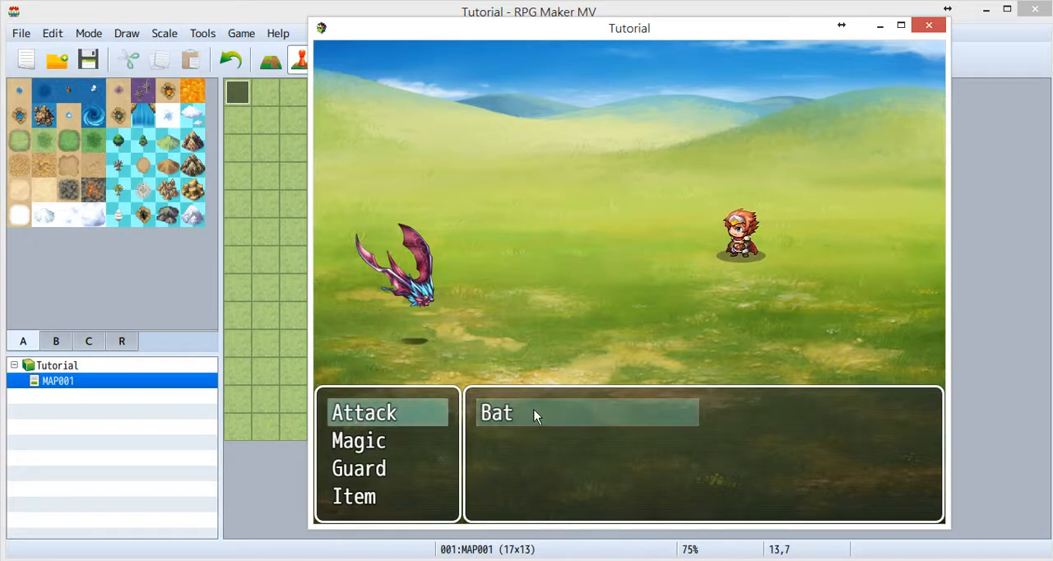
{"action": "left_click", "coordinate": [534, 413]}
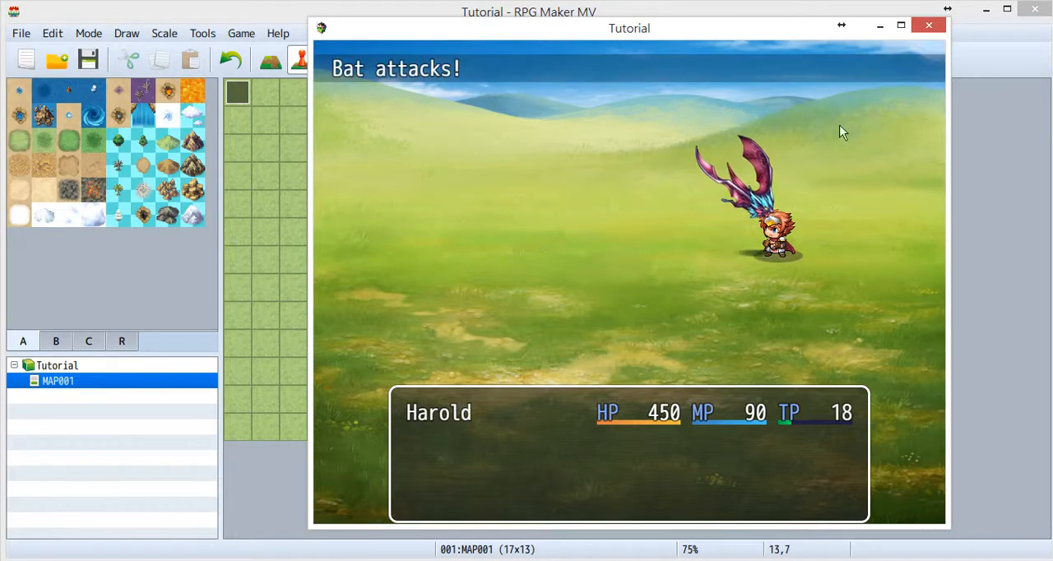
{"action": "left_click", "coordinate": [928, 25]}
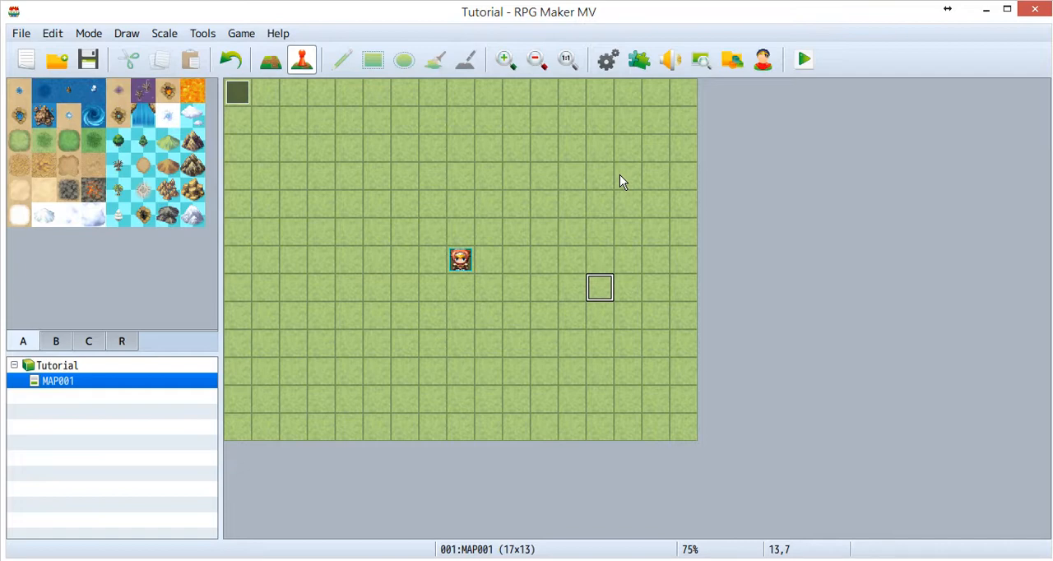
Step: Bring up the game database on actor Harold and reposition its window
{"action": "left_click", "coordinate": [605, 60]}
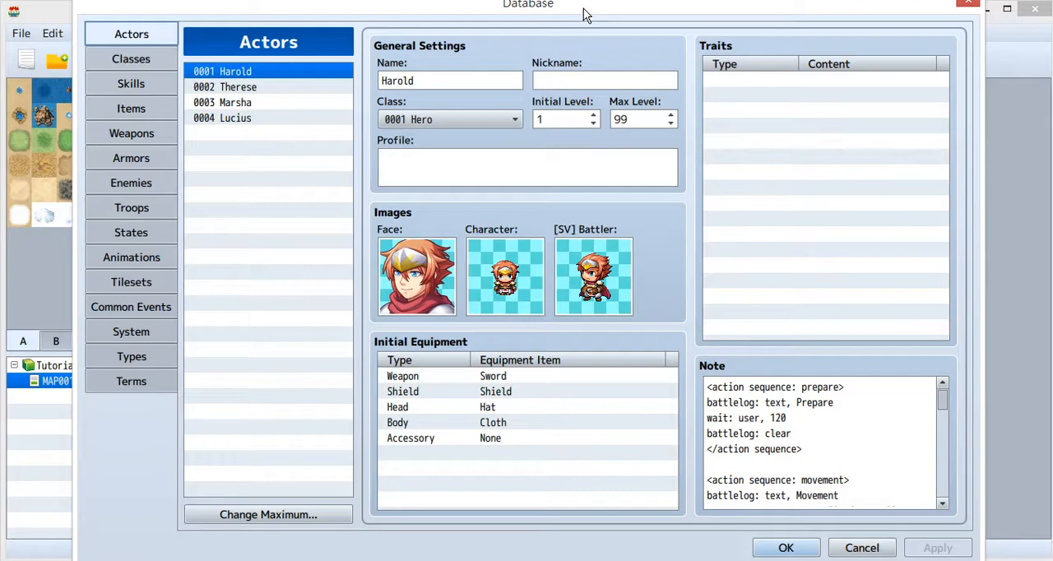
{"action": "left_click_drag", "start_coordinate": [586, 14], "coordinate": [565, 111]}
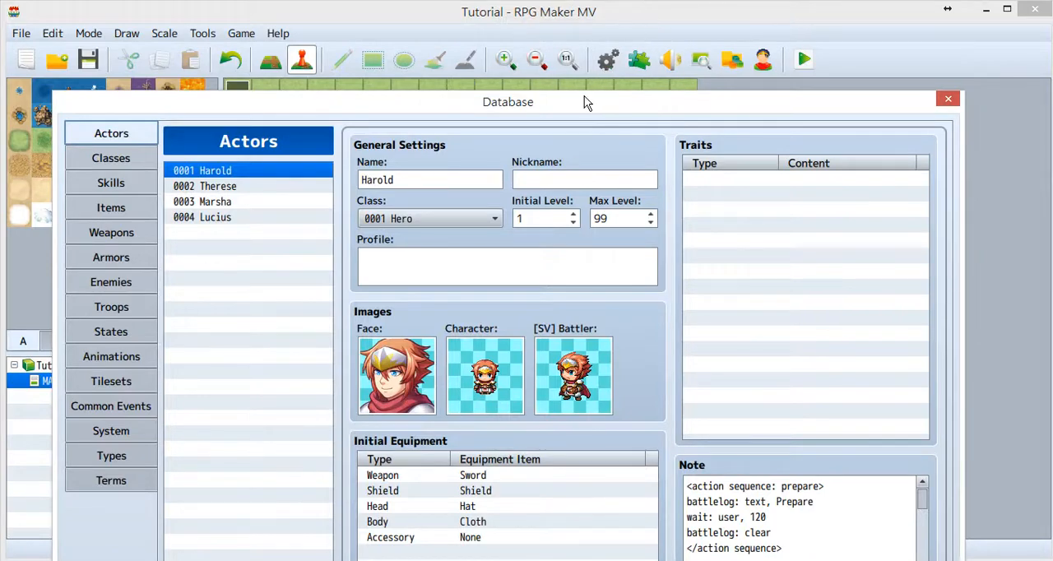
{"action": "left_click_drag", "start_coordinate": [587, 101], "coordinate": [619, 20]}
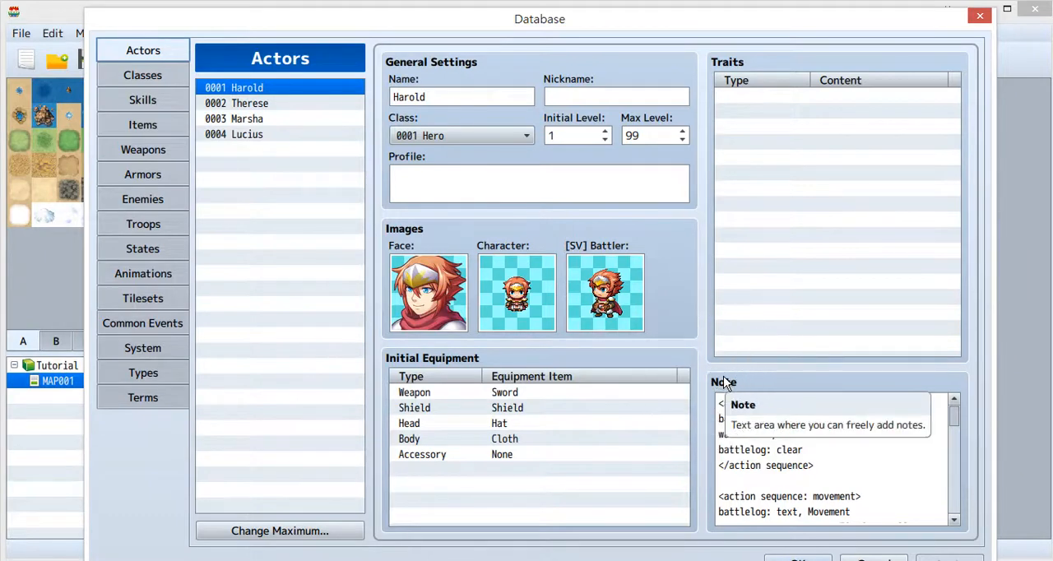
Step: Select Harold's whole note, then highlight the Prepare battlelog text and the wait: user, 120 line
{"action": "left_click", "coordinate": [851, 473]}
{"action": "key", "text": "ctrl+a"}
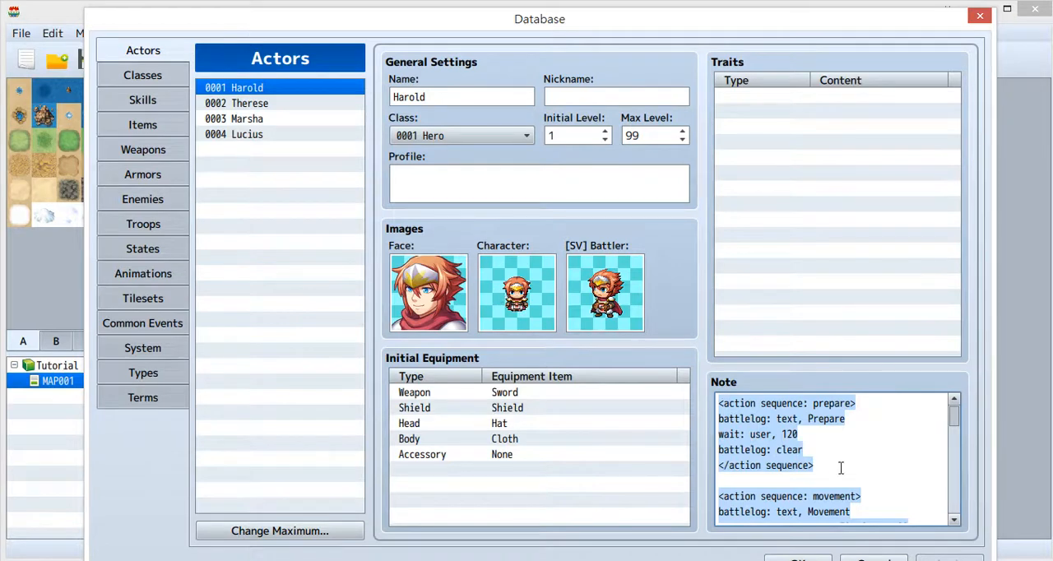
{"action": "left_click", "coordinate": [867, 484]}
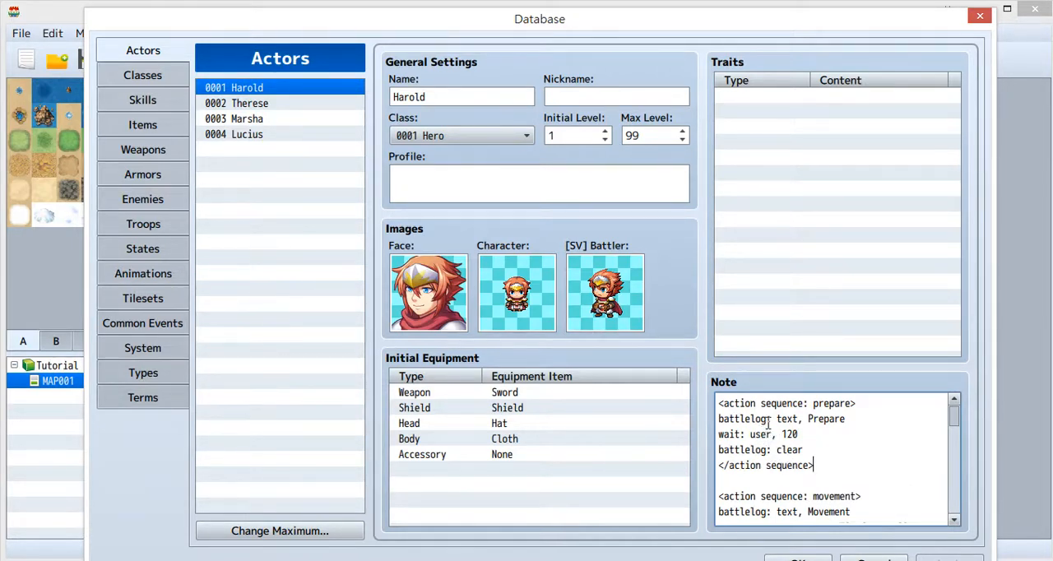
{"action": "left_click_drag", "start_coordinate": [803, 419], "coordinate": [777, 418]}
{"action": "left_click", "coordinate": [805, 433]}
{"action": "left_click_drag", "start_coordinate": [805, 433], "coordinate": [699, 428]}
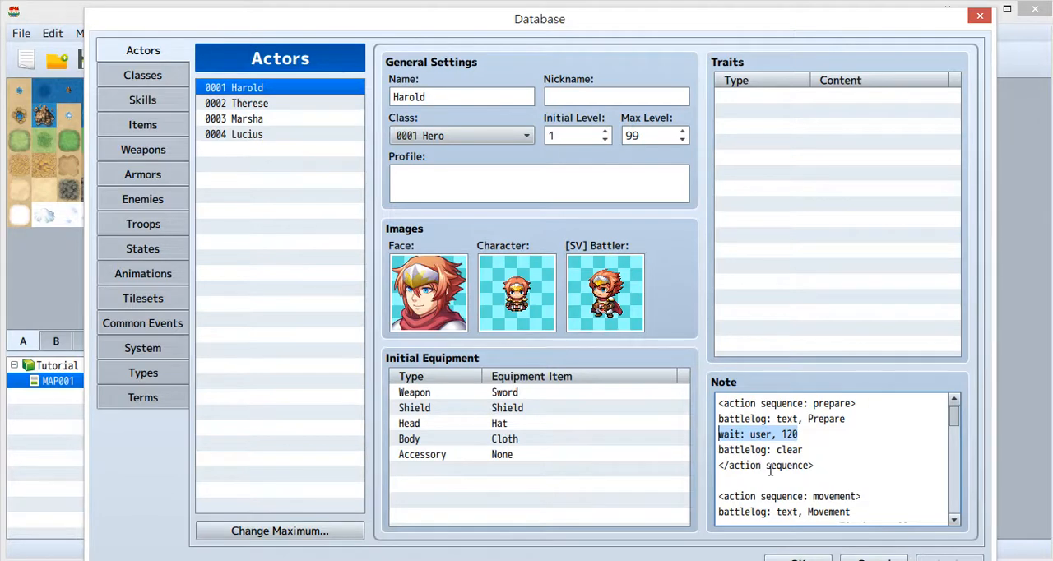
{"action": "scroll", "coordinate": [826, 460], "scroll_direction": "down", "scroll_amount": 2}
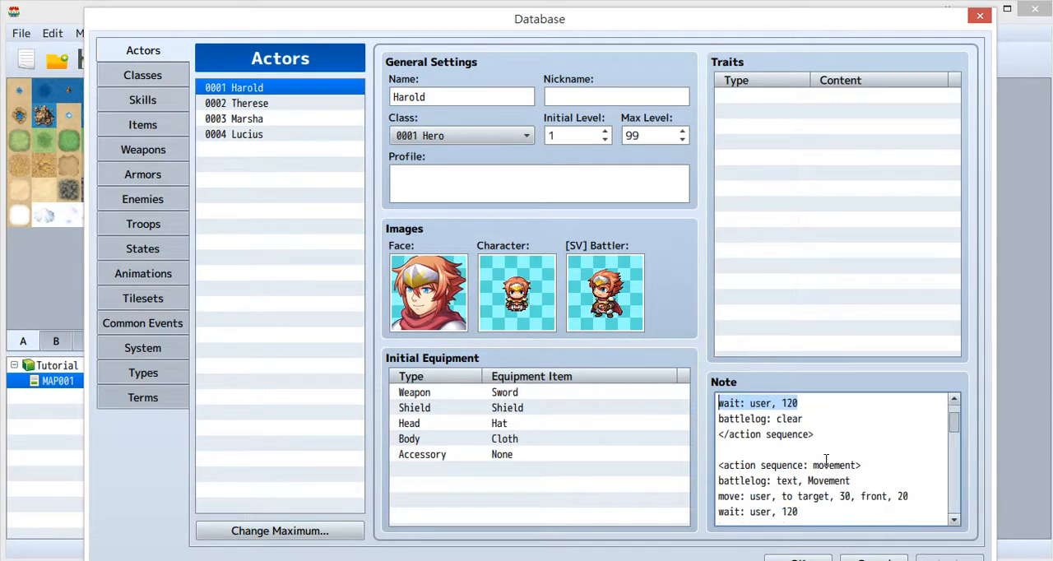
{"action": "scroll", "coordinate": [826, 460], "scroll_direction": "down", "scroll_amount": 2}
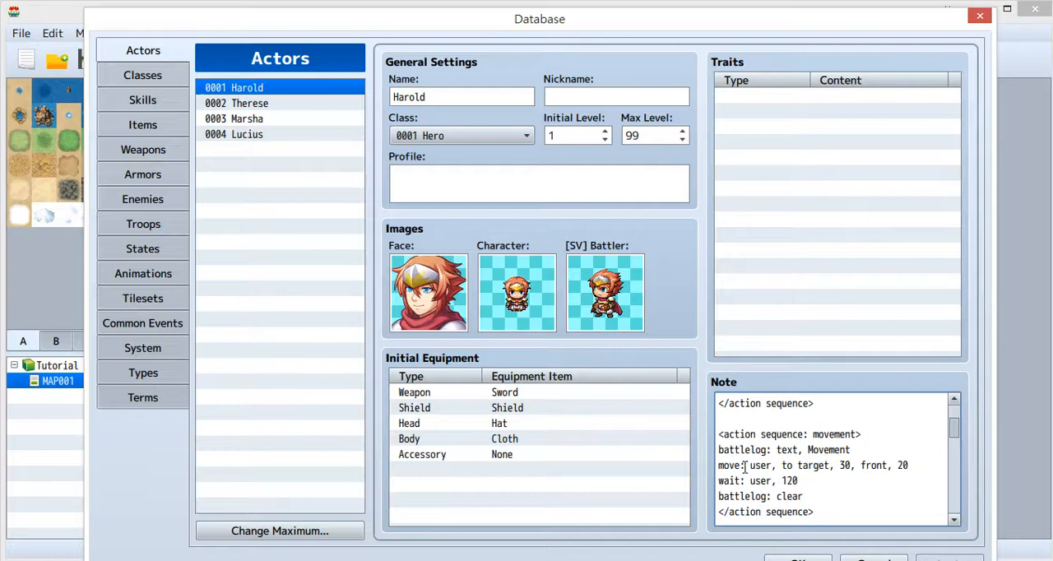
Step: Highlight the movement sequence's move command and the three lines inside the prepare sequence
{"action": "left_click_drag", "start_coordinate": [746, 465], "coordinate": [699, 477]}
{"action": "scroll", "coordinate": [858, 469], "scroll_direction": "up", "scroll_amount": 1}
{"action": "scroll", "coordinate": [858, 469], "scroll_direction": "up", "scroll_amount": 3}
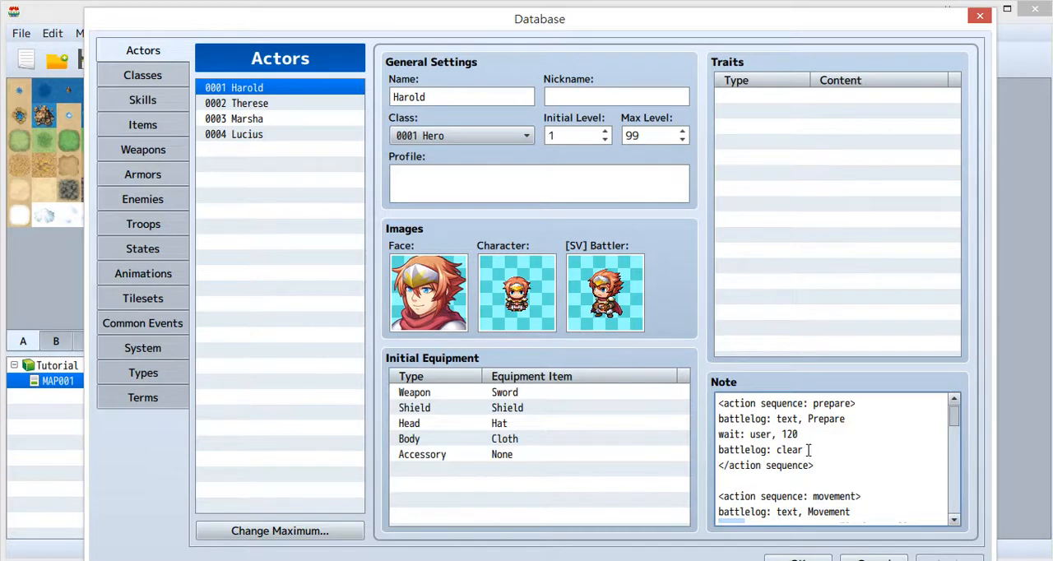
{"action": "left_click_drag", "start_coordinate": [808, 450], "coordinate": [847, 419]}
{"action": "left_click_drag", "start_coordinate": [806, 451], "coordinate": [712, 424]}
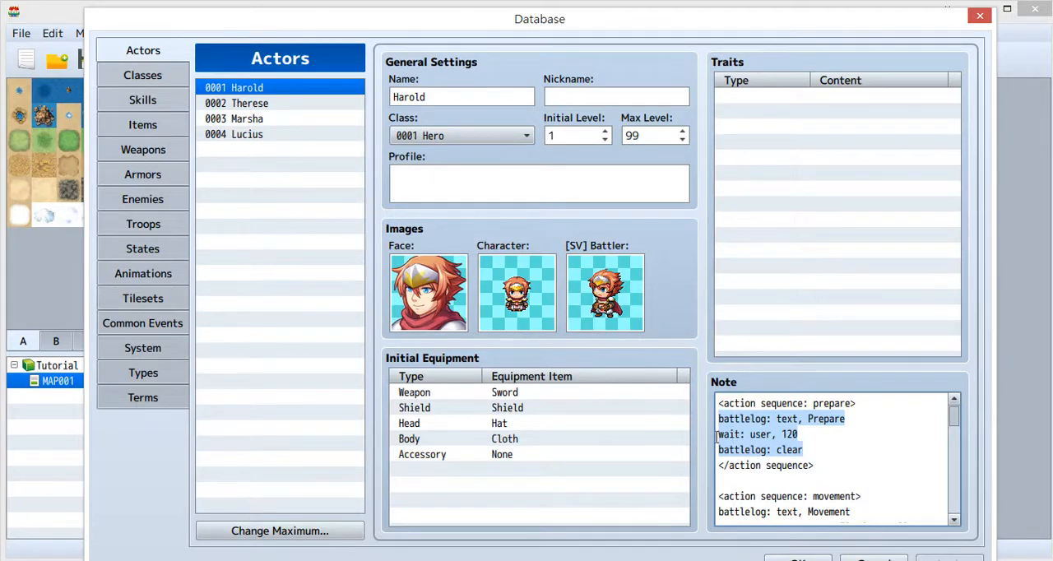
Step: Close the database and bring up the VE_BattleMotions plugin settings from the plugin manager
{"action": "left_click", "coordinate": [808, 557]}
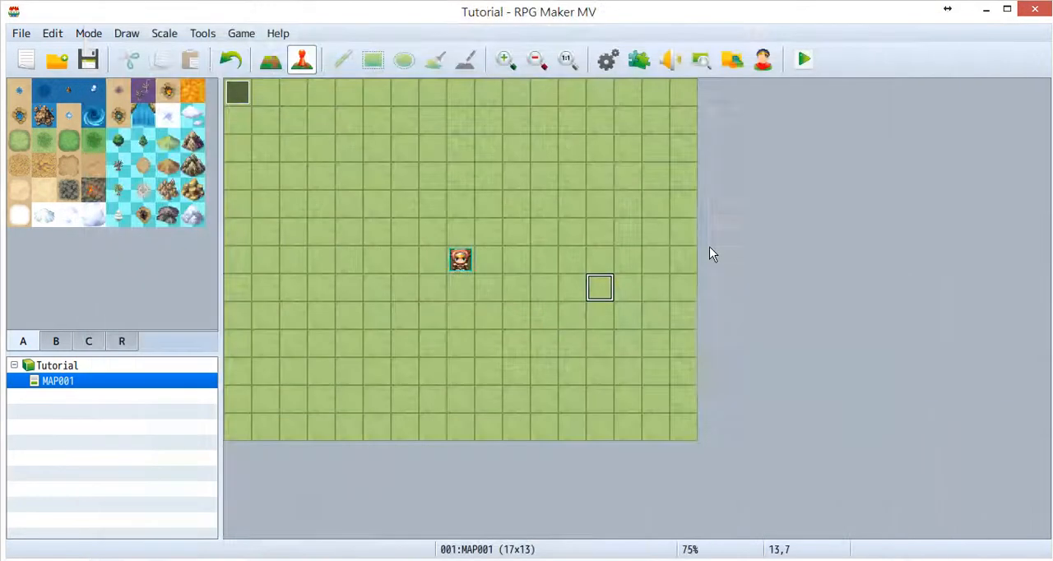
{"action": "left_click", "coordinate": [639, 60]}
{"action": "double_click", "coordinate": [353, 139]}
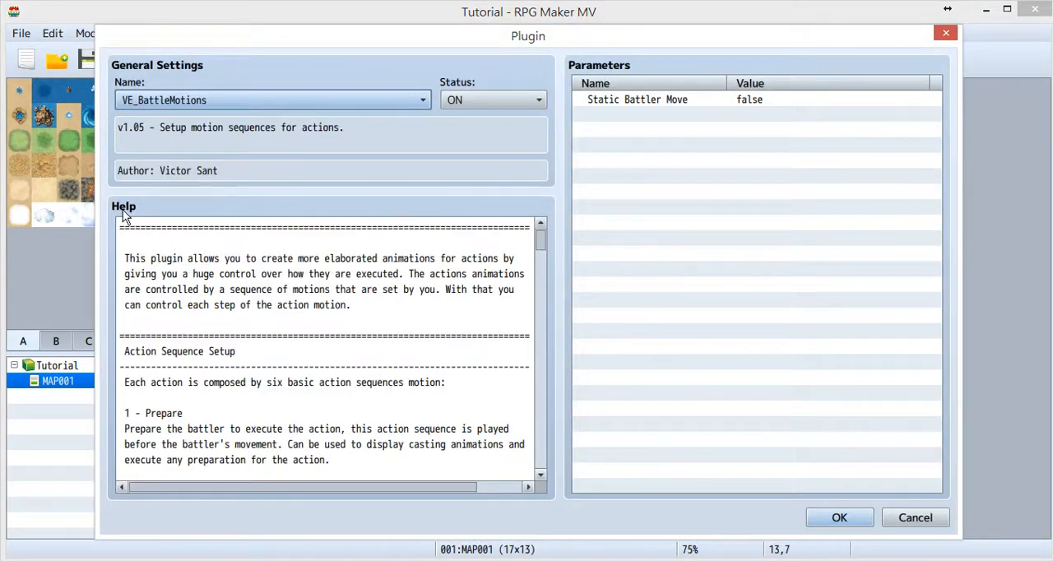
{"action": "scroll", "coordinate": [294, 327], "scroll_direction": "down", "scroll_amount": 5}
{"action": "scroll", "coordinate": [294, 328], "scroll_direction": "down", "scroll_amount": 5}
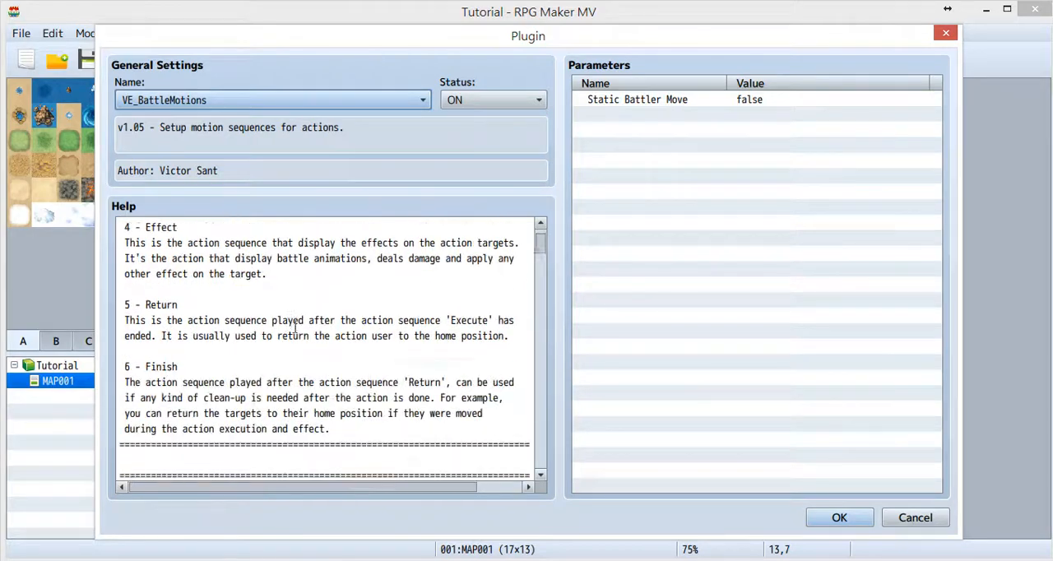
{"action": "scroll", "coordinate": [295, 327], "scroll_direction": "down", "scroll_amount": 5}
{"action": "scroll", "coordinate": [295, 327], "scroll_direction": "down", "scroll_amount": 5}
{"action": "scroll", "coordinate": [294, 327], "scroll_direction": "down", "scroll_amount": 5}
{"action": "scroll", "coordinate": [294, 327], "scroll_direction": "down", "scroll_amount": 5}
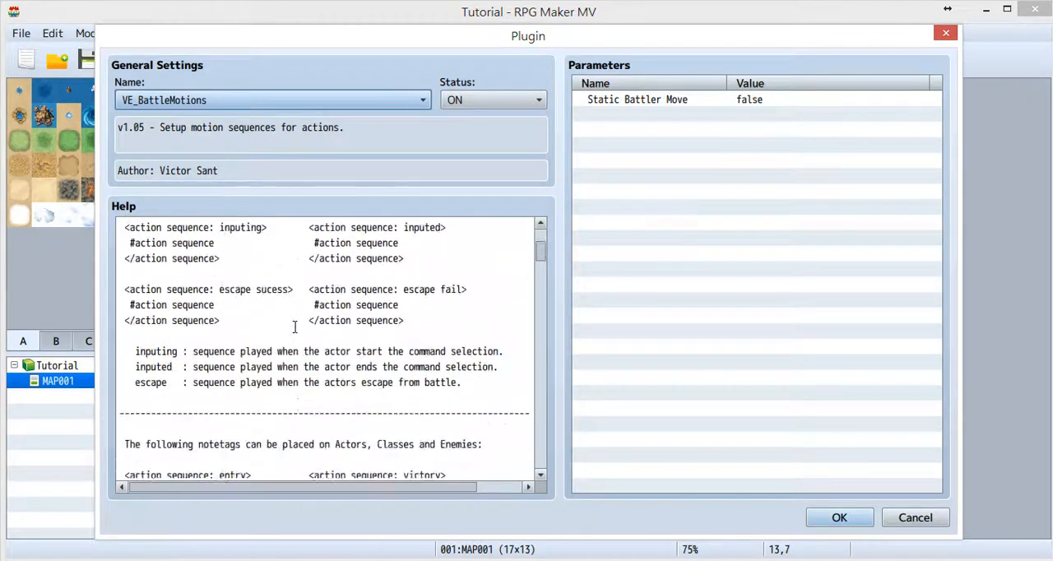
{"action": "scroll", "coordinate": [295, 328], "scroll_direction": "down", "scroll_amount": 4}
{"action": "scroll", "coordinate": [294, 327], "scroll_direction": "down", "scroll_amount": 5}
{"action": "scroll", "coordinate": [294, 328], "scroll_direction": "down", "scroll_amount": 5}
{"action": "scroll", "coordinate": [295, 327], "scroll_direction": "down", "scroll_amount": 5}
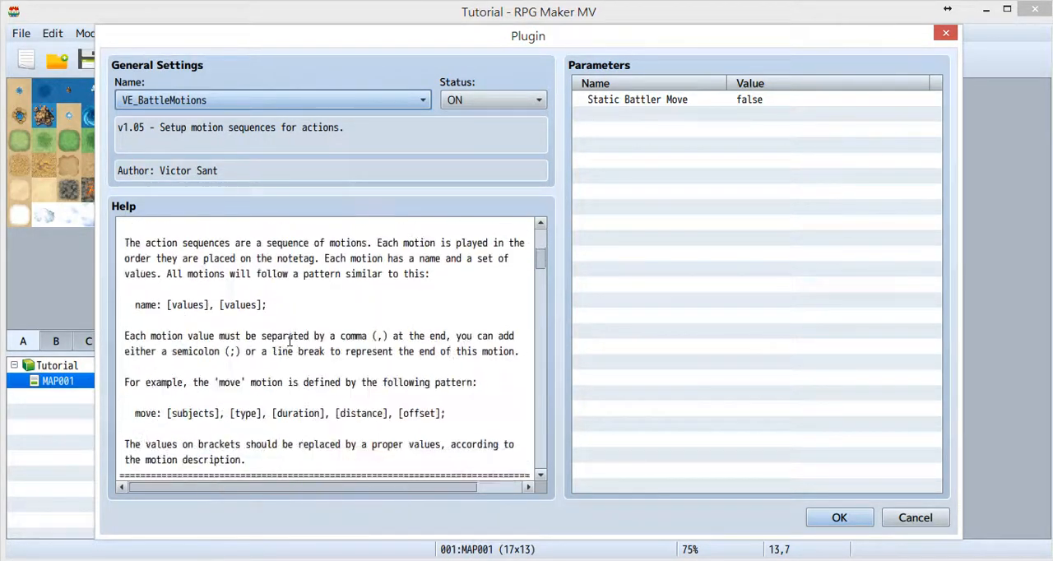
{"action": "scroll", "coordinate": [411, 370], "scroll_direction": "down", "scroll_amount": 4}
Step: Close the plugin settings and manager, then reopen the game database on Harold
{"action": "left_click", "coordinate": [837, 517]}
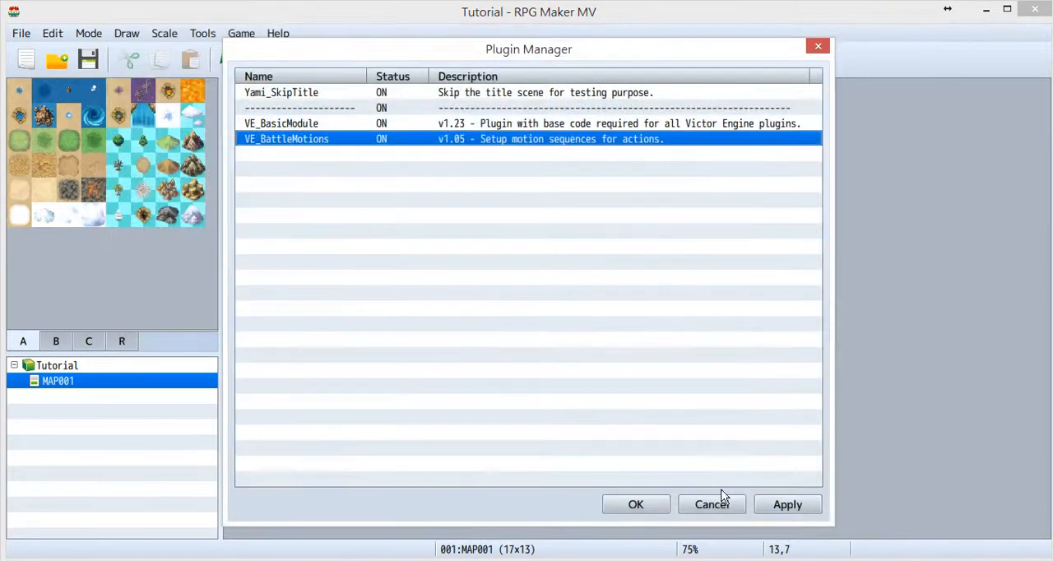
{"action": "left_click", "coordinate": [635, 502]}
{"action": "left_click", "coordinate": [608, 58]}
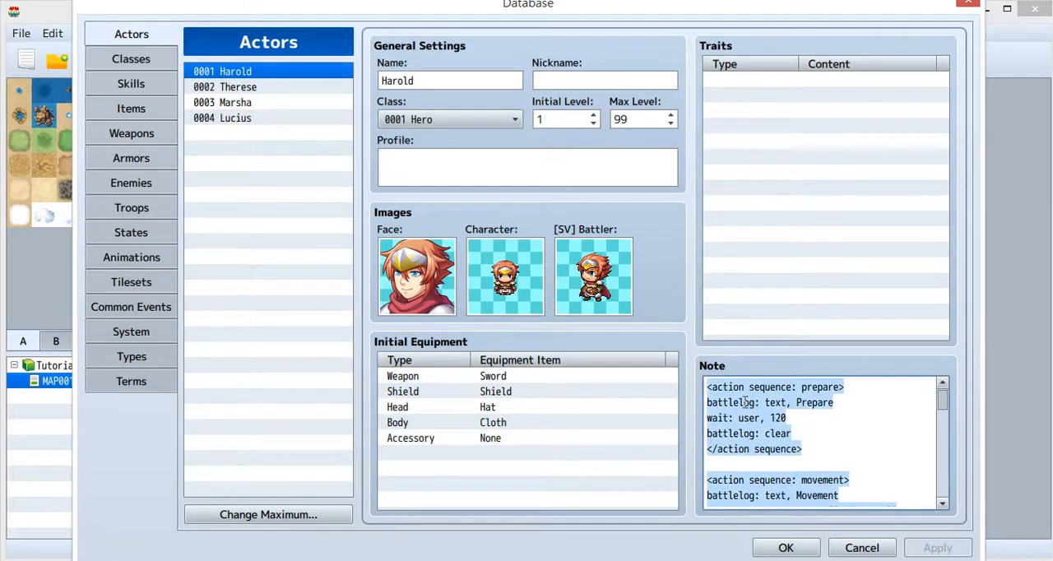
{"action": "double_click", "coordinate": [746, 402]}
{"action": "double_click", "coordinate": [715, 418]}
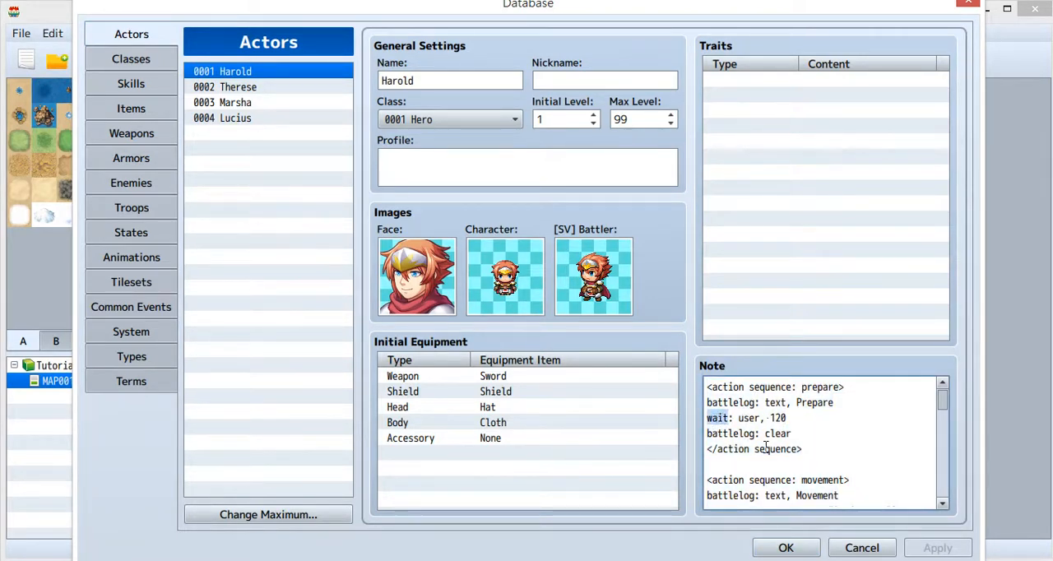
{"action": "scroll", "coordinate": [765, 447], "scroll_direction": "down", "scroll_amount": 3}
{"action": "scroll", "coordinate": [765, 447], "scroll_direction": "down", "scroll_amount": 1}
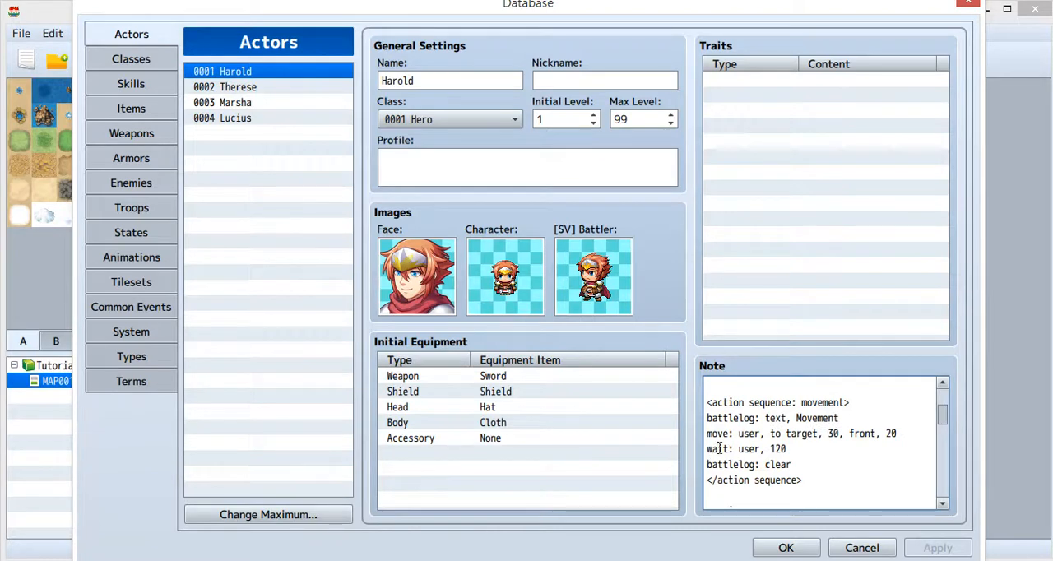
{"action": "double_click", "coordinate": [718, 434]}
{"action": "scroll", "coordinate": [814, 422], "scroll_direction": "up", "scroll_amount": 3}
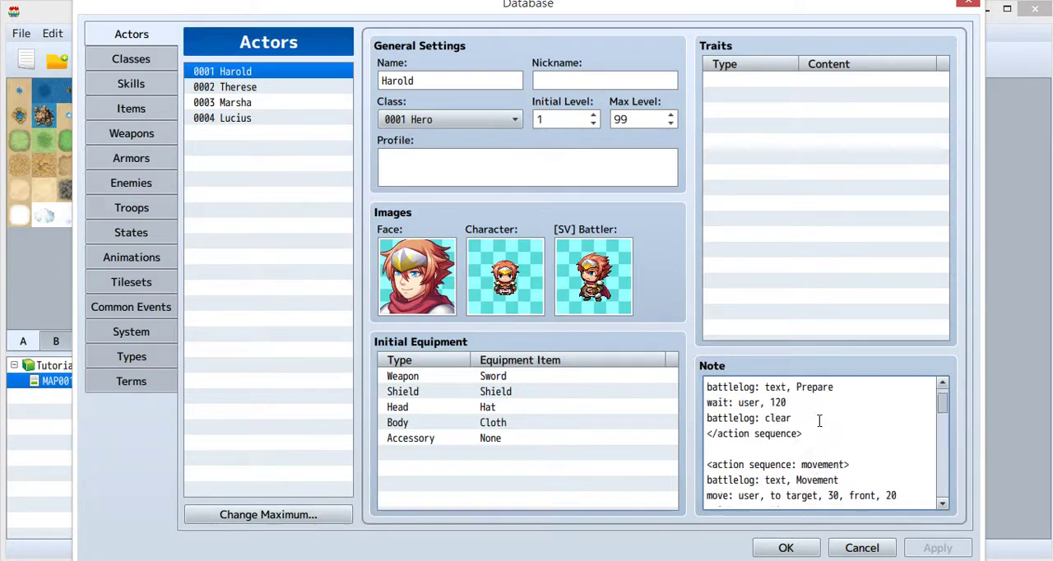
{"action": "double_click", "coordinate": [738, 401]}
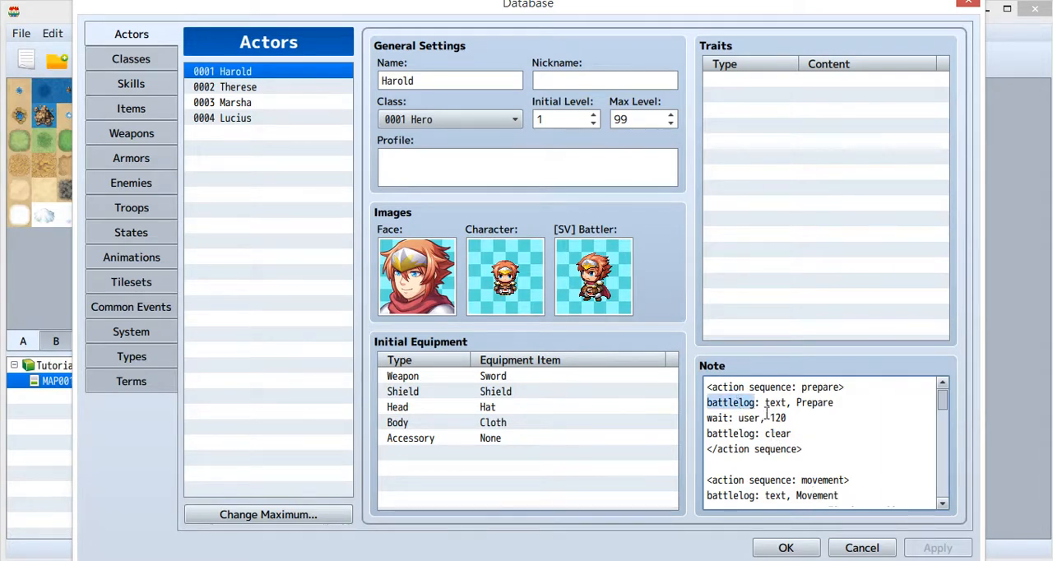
{"action": "double_click", "coordinate": [777, 402]}
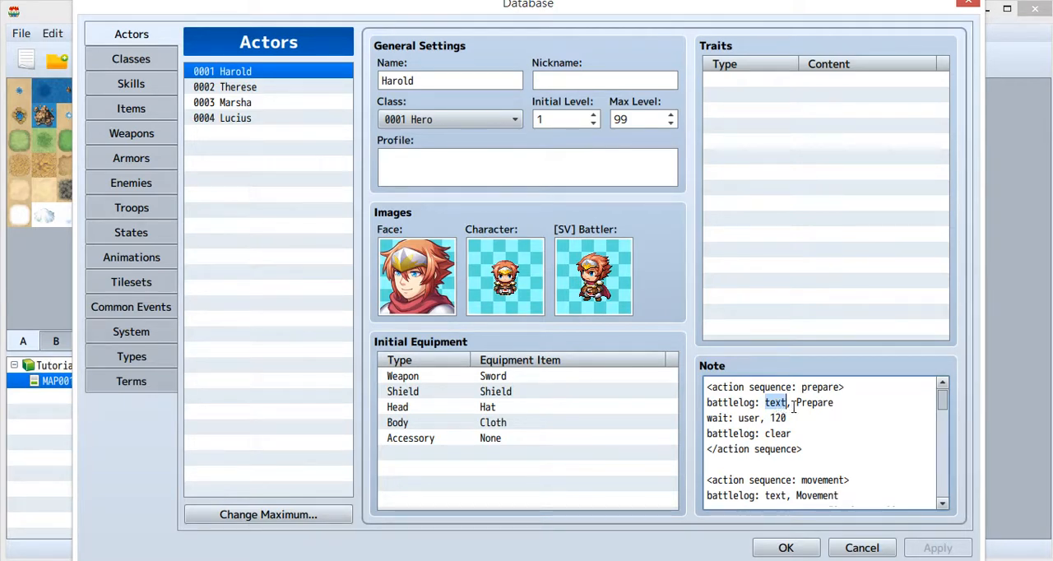
{"action": "left_click", "coordinate": [788, 402]}
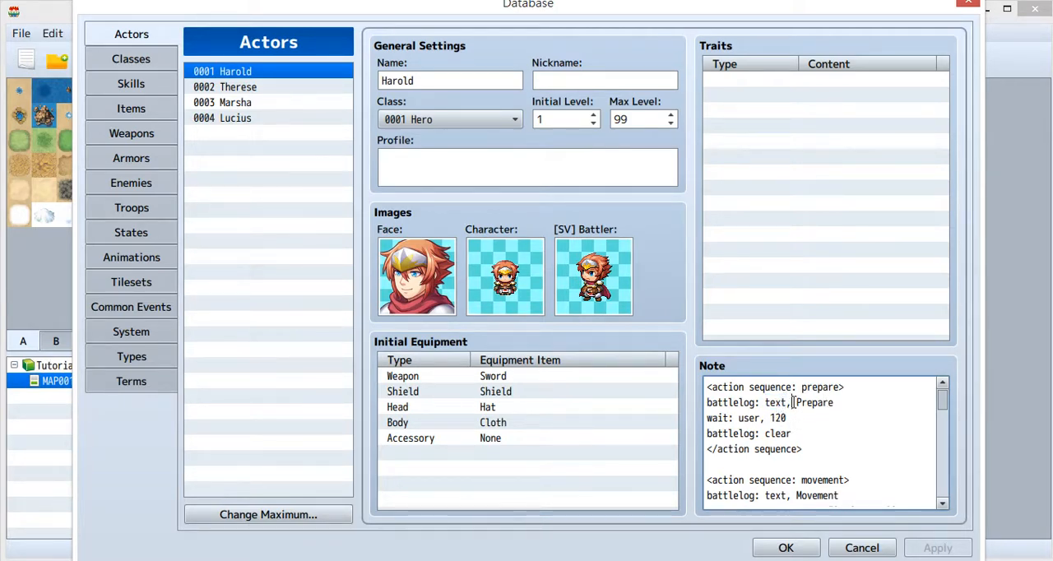
{"action": "key", "text": "shift+Left"}
{"action": "double_click", "coordinate": [819, 403]}
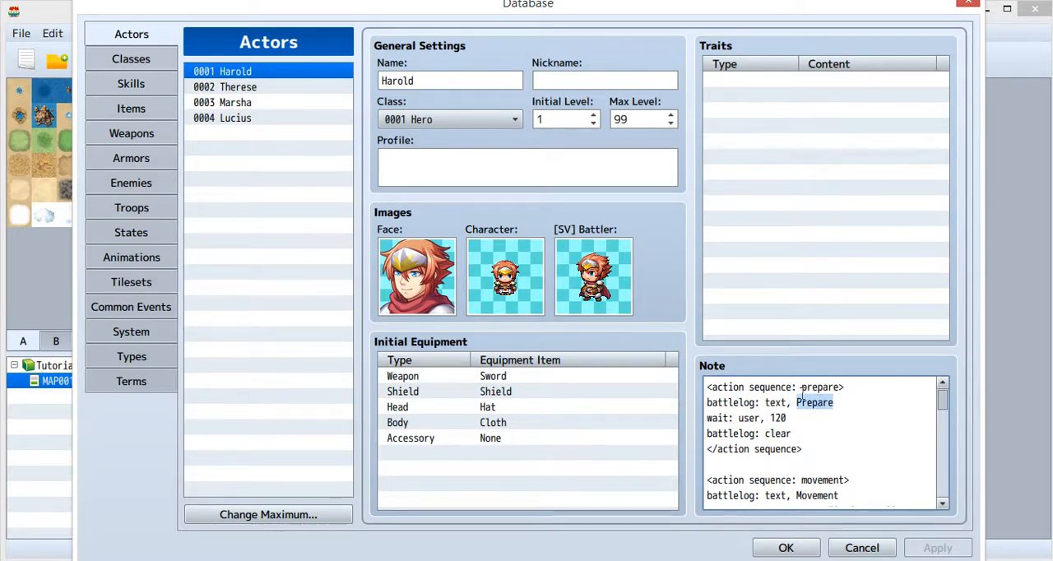
Step: Extend the prepare battlelog text to Prepare_111 and highlight the battlelog and wait lines
{"action": "left_click", "coordinate": [846, 408]}
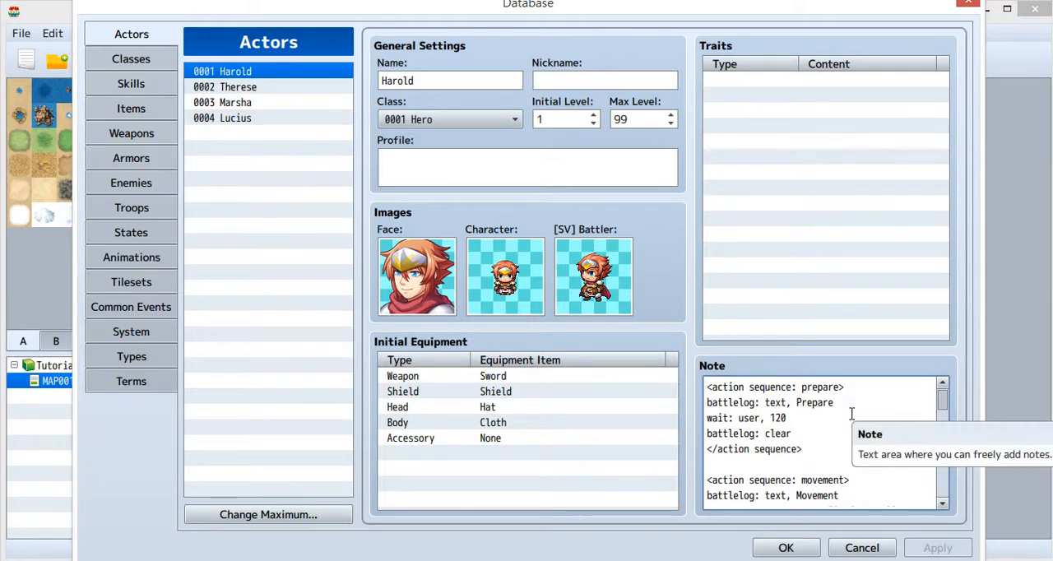
{"action": "type", "text": "_"}
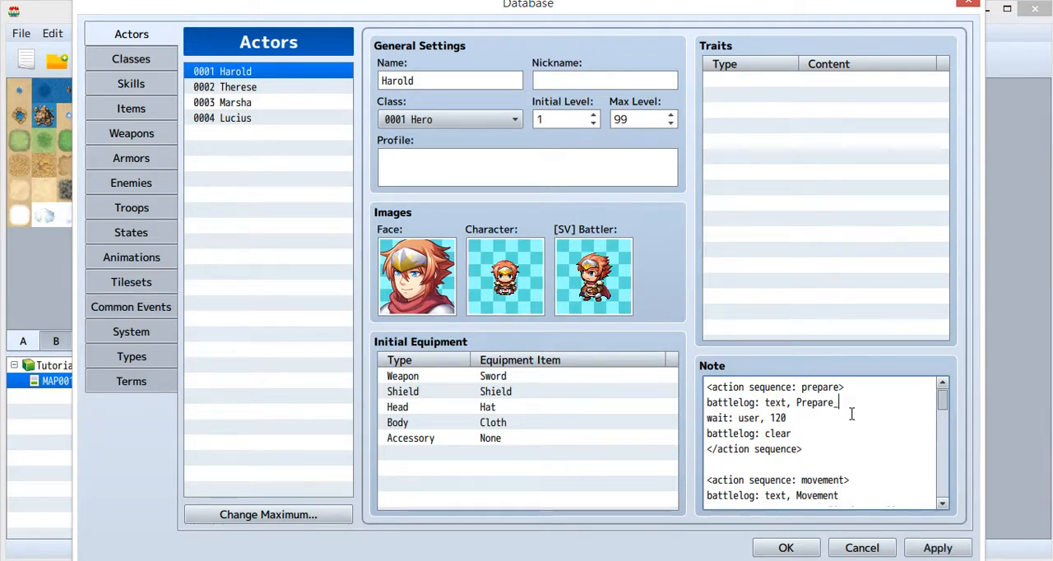
{"action": "type", "text": "111"}
{"action": "scroll", "coordinate": [825, 428], "scroll_direction": "down", "scroll_amount": 1}
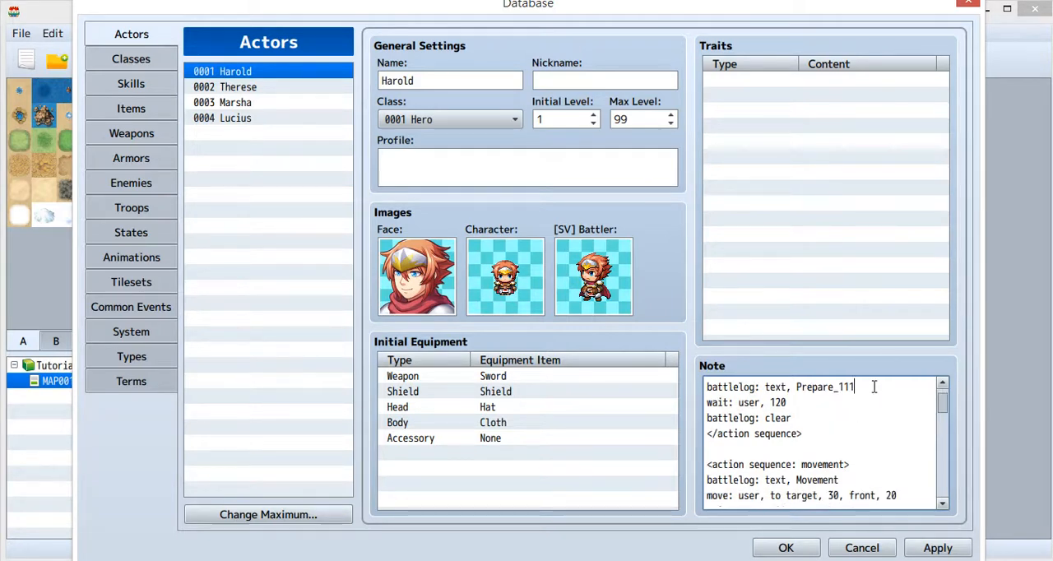
{"action": "scroll", "coordinate": [788, 442], "scroll_direction": "up", "scroll_amount": 1}
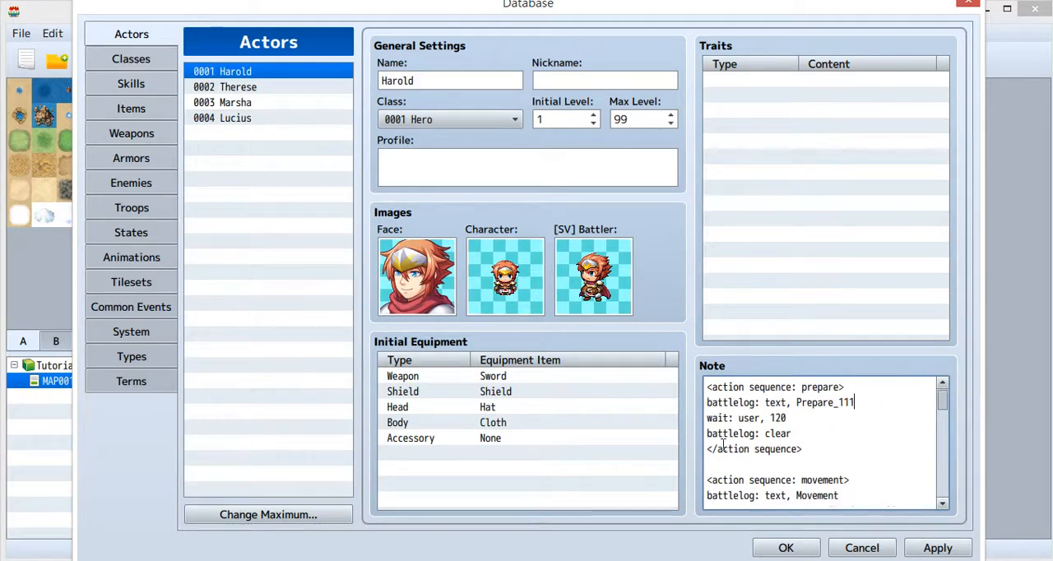
{"action": "left_click_drag", "start_coordinate": [788, 418], "coordinate": [707, 402]}
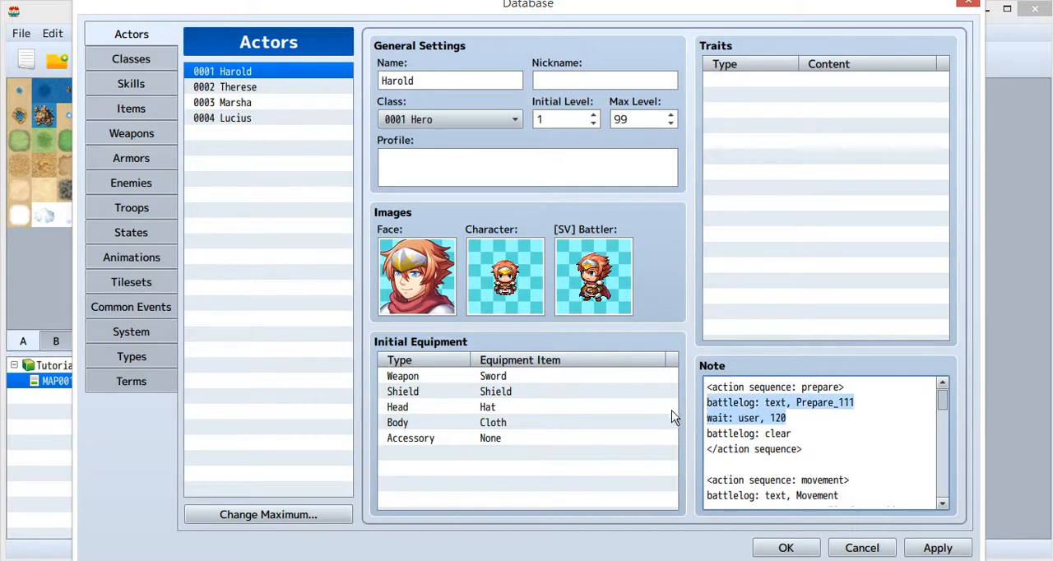
{"action": "left_click", "coordinate": [791, 420]}
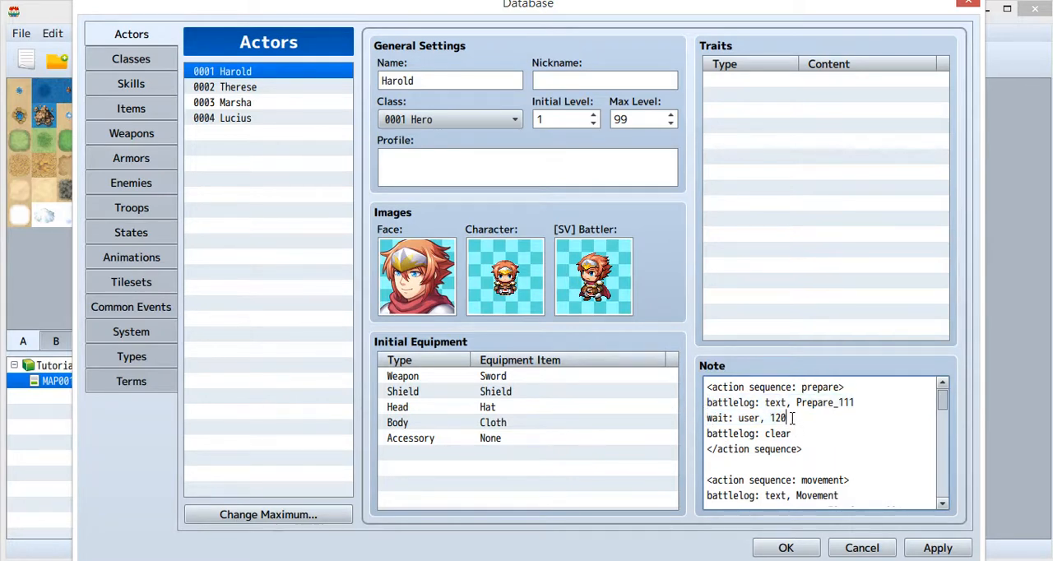
Step: Highlight the wait value 120 and the battlelog: clear line in turn
{"action": "left_click_drag", "start_coordinate": [790, 417], "coordinate": [770, 417]}
{"action": "left_click", "coordinate": [732, 434]}
{"action": "left_click_drag", "start_coordinate": [792, 433], "coordinate": [700, 434]}
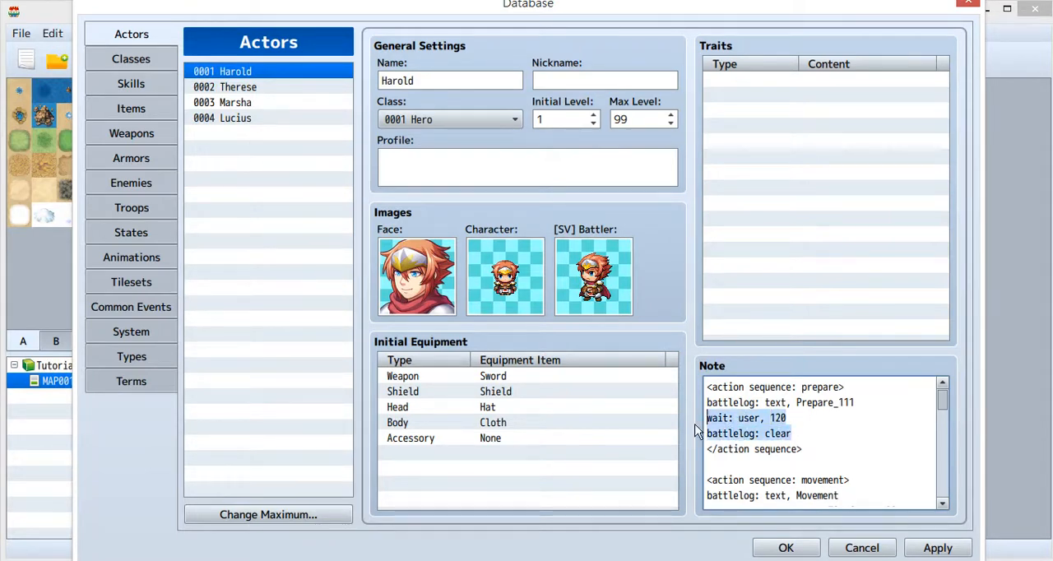
{"action": "left_click", "coordinate": [802, 434]}
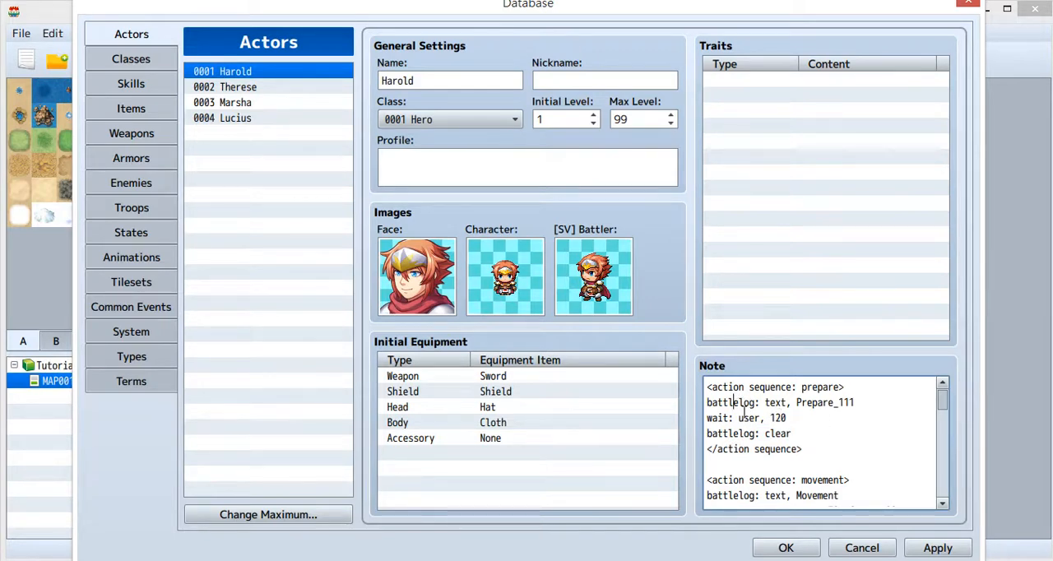
{"action": "scroll", "coordinate": [749, 407], "scroll_direction": "down", "scroll_amount": 2}
{"action": "scroll", "coordinate": [744, 416], "scroll_direction": "down", "scroll_amount": 1}
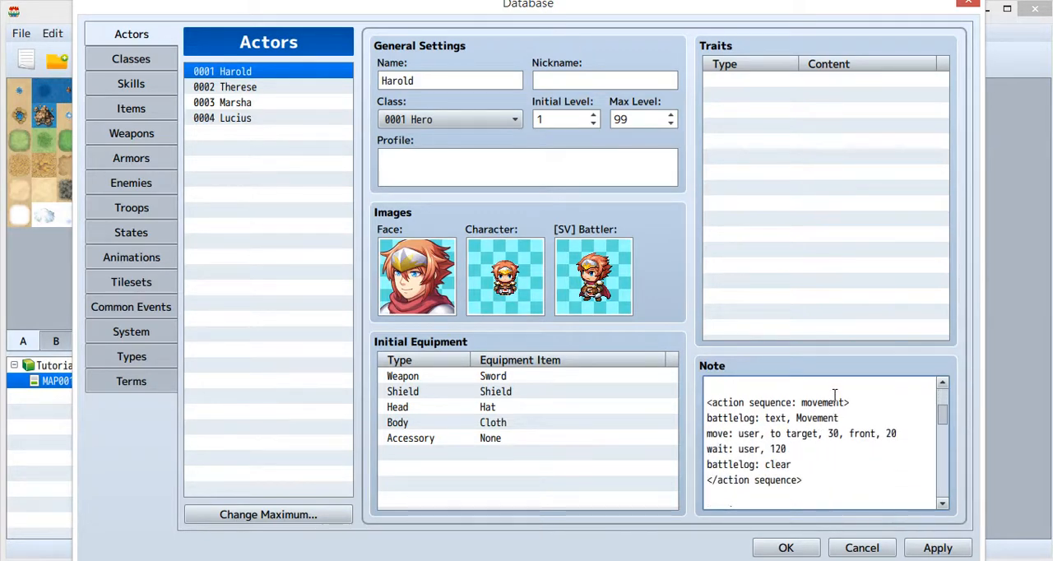
{"action": "scroll", "coordinate": [839, 436], "scroll_direction": "up", "scroll_amount": 2}
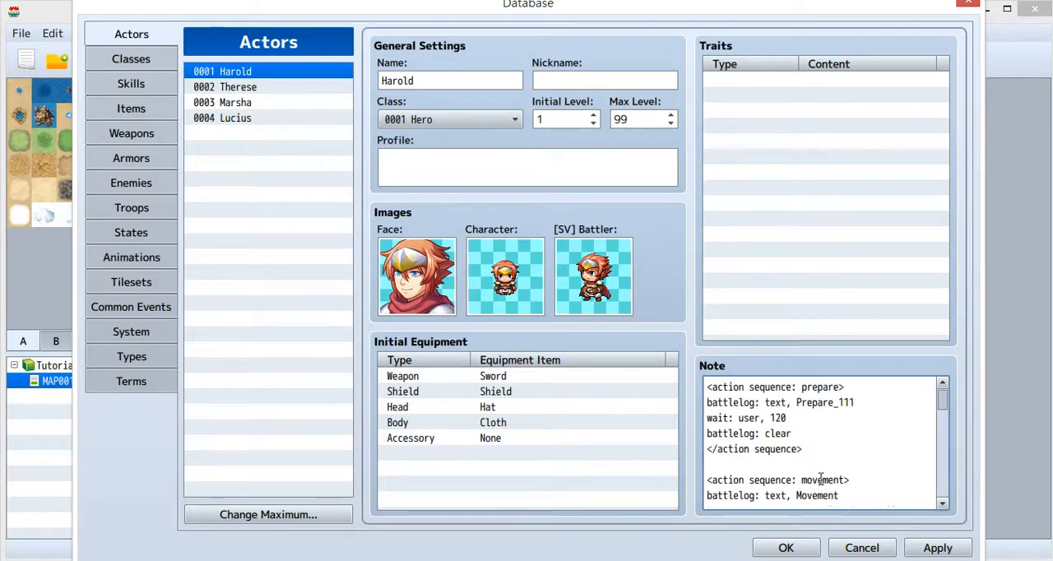
{"action": "scroll", "coordinate": [822, 461], "scroll_direction": "down", "scroll_amount": 3}
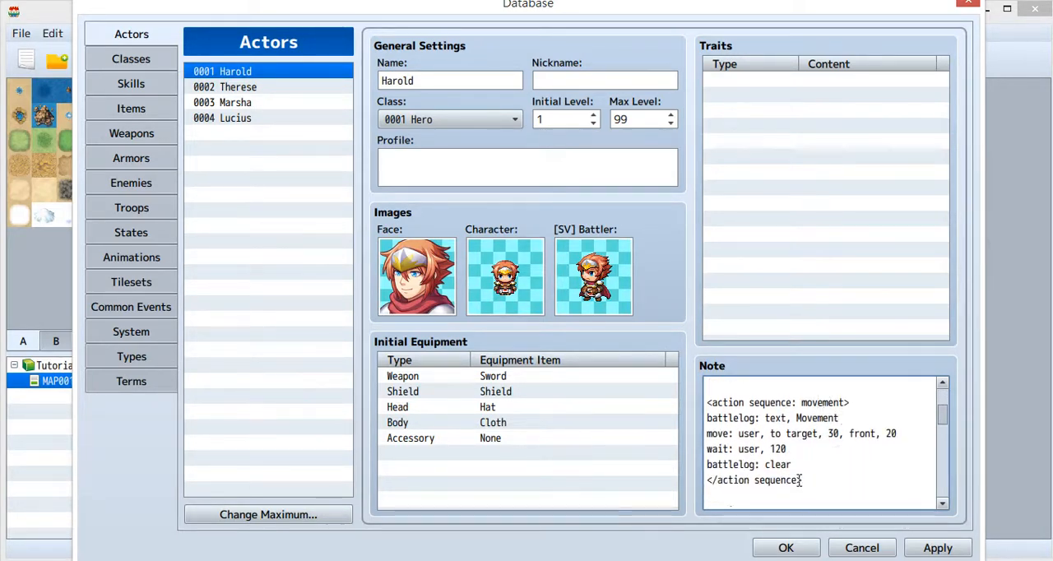
{"action": "left_click_drag", "start_coordinate": [840, 418], "coordinate": [691, 421]}
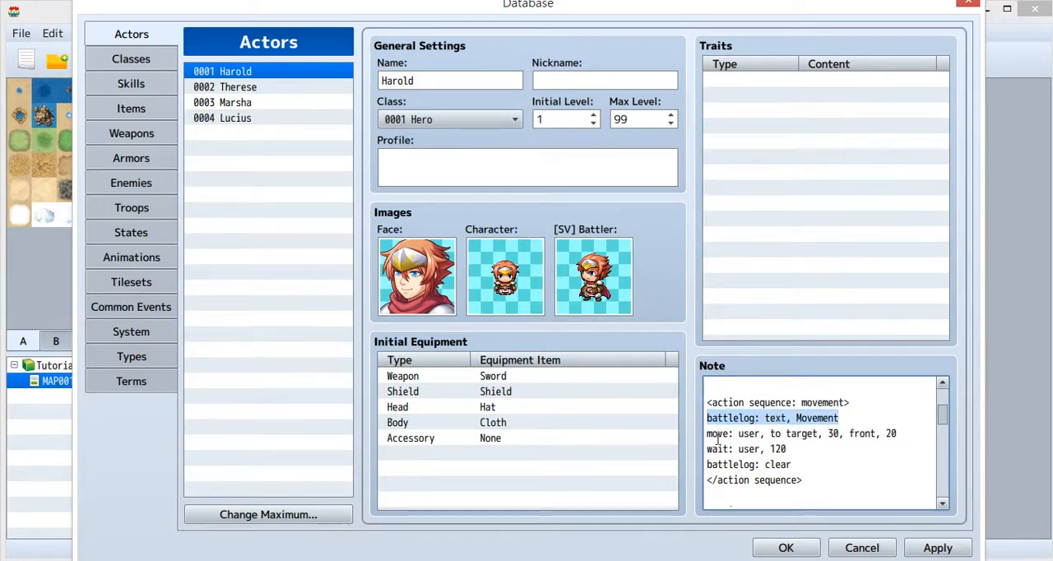
{"action": "left_click", "coordinate": [726, 434]}
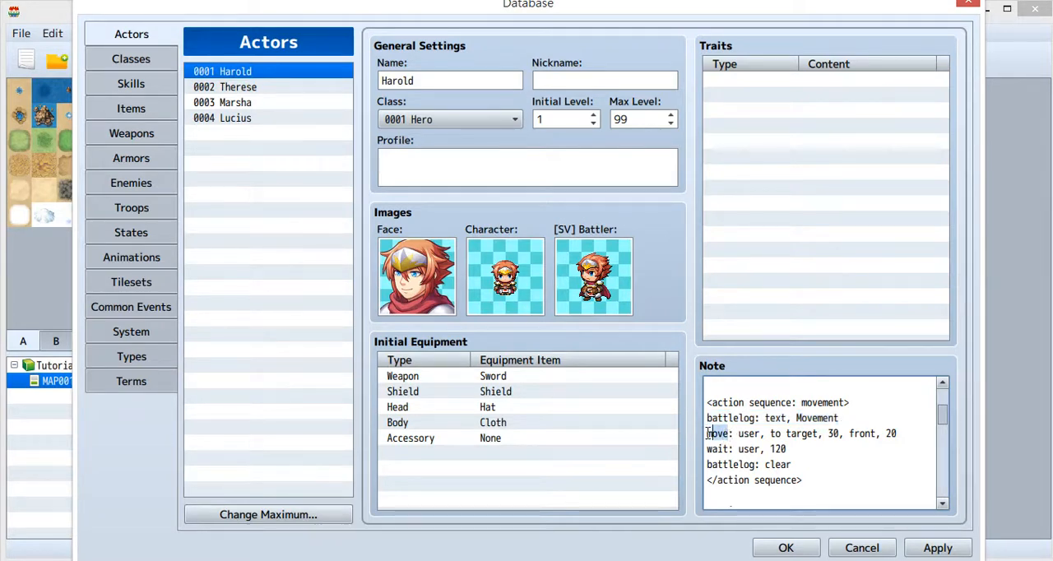
{"action": "left_click_drag", "start_coordinate": [730, 434], "coordinate": [705, 433]}
{"action": "double_click", "coordinate": [748, 433]}
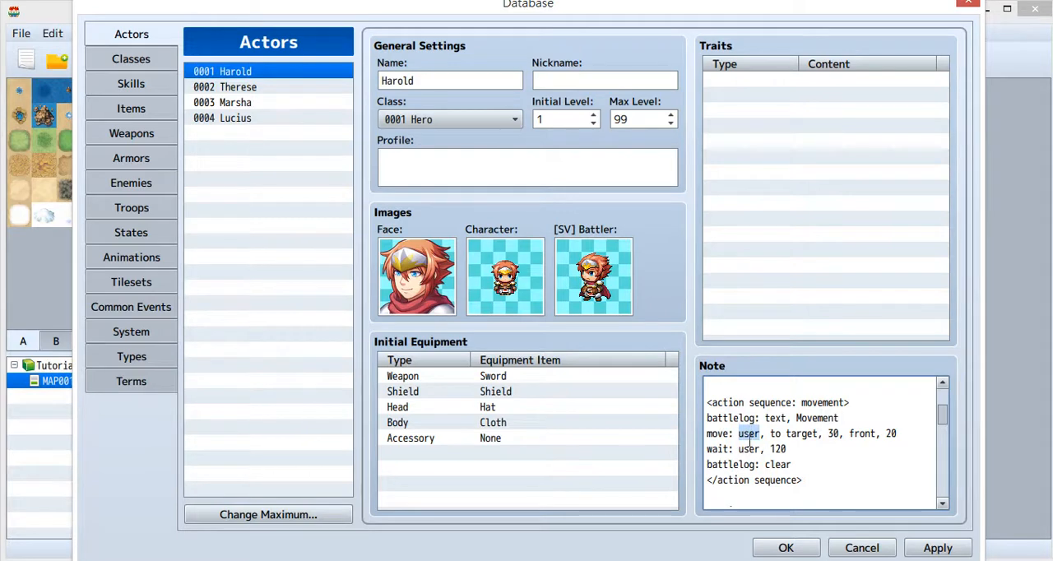
{"action": "double_click", "coordinate": [802, 434]}
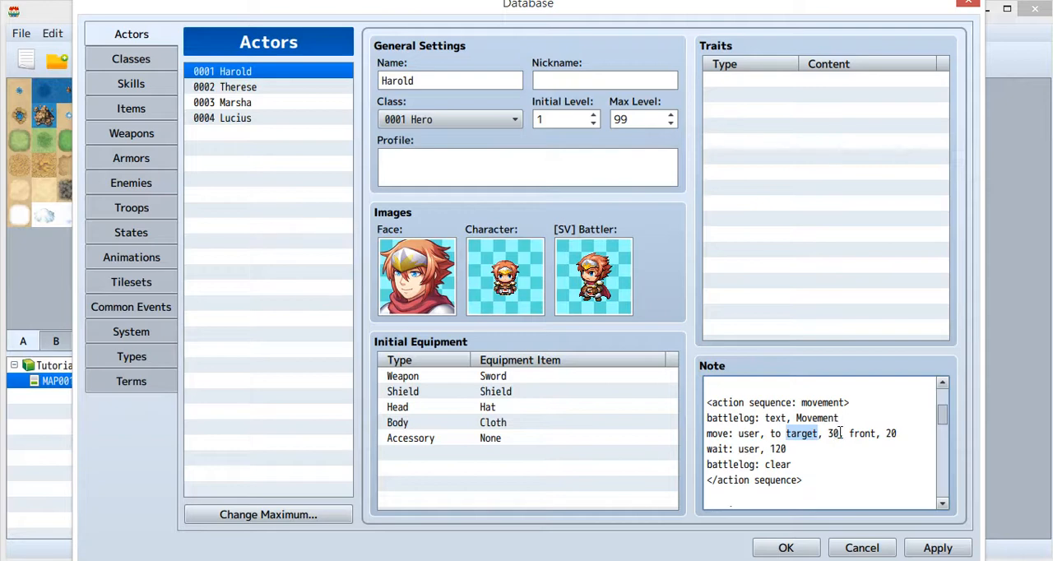
{"action": "double_click", "coordinate": [834, 434]}
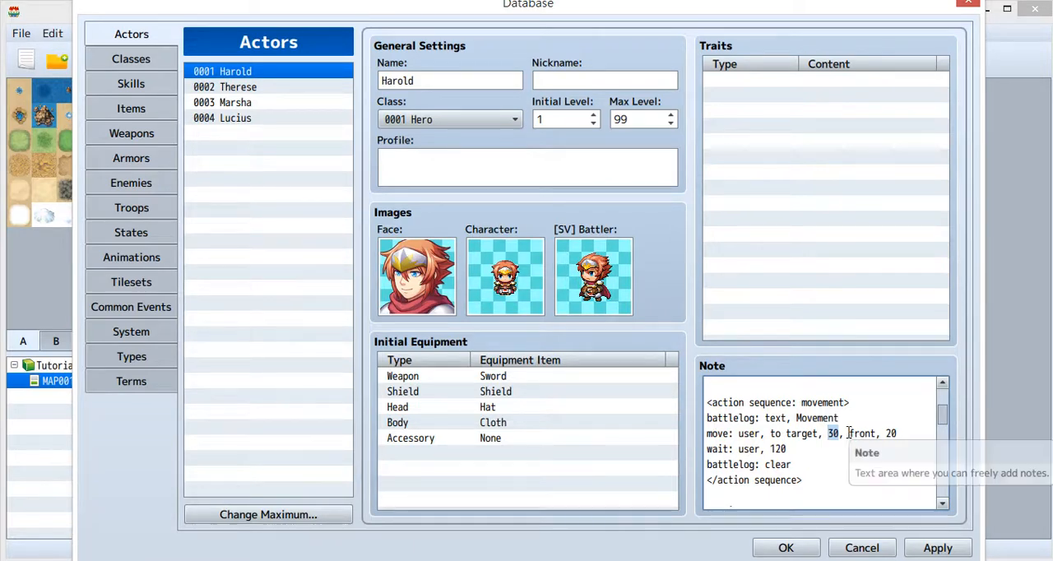
{"action": "left_click_drag", "start_coordinate": [848, 433], "coordinate": [897, 433]}
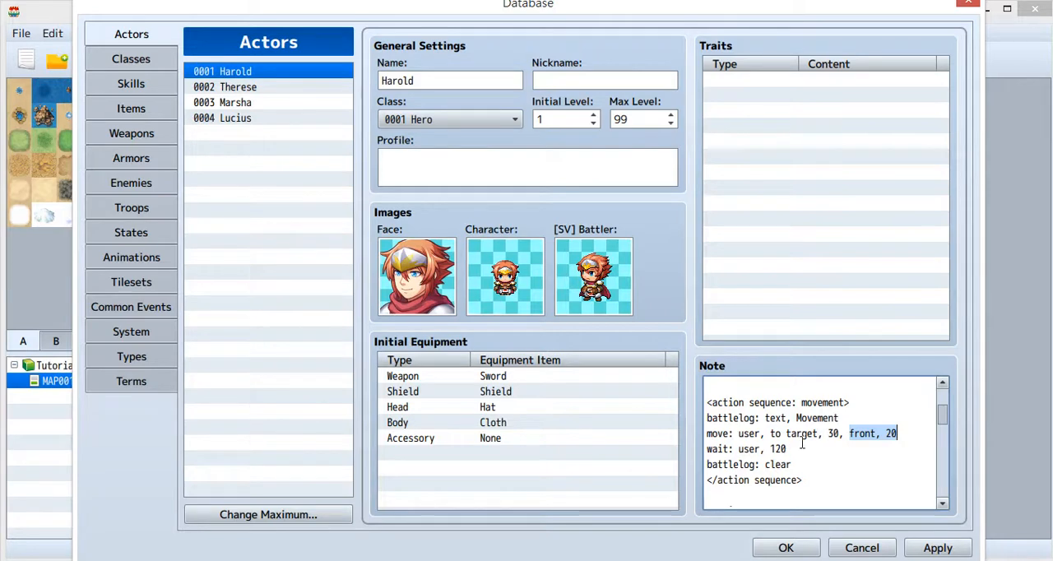
{"action": "left_click", "coordinate": [894, 433]}
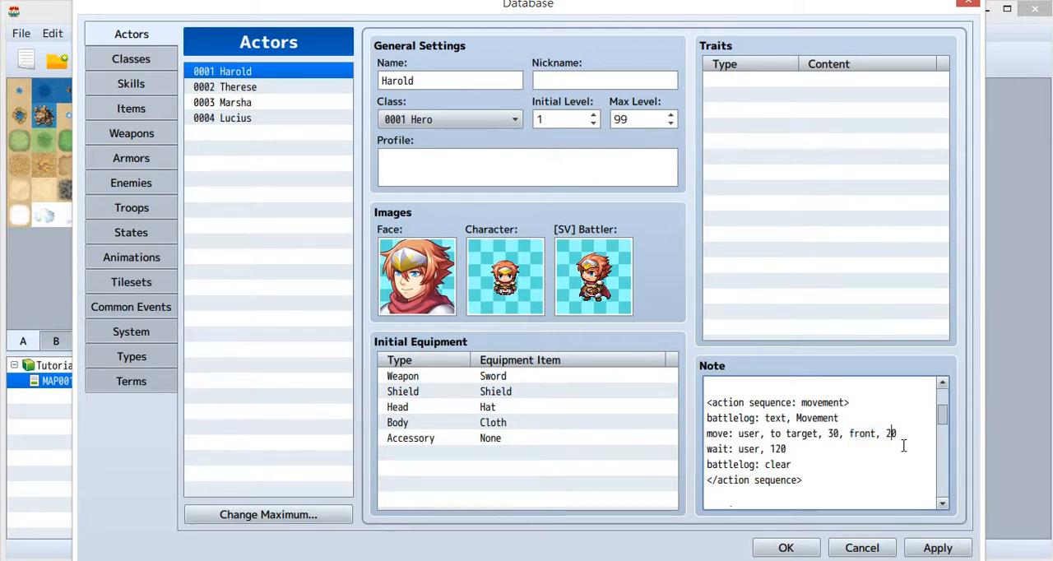
{"action": "scroll", "coordinate": [903, 447], "scroll_direction": "down", "scroll_amount": 1}
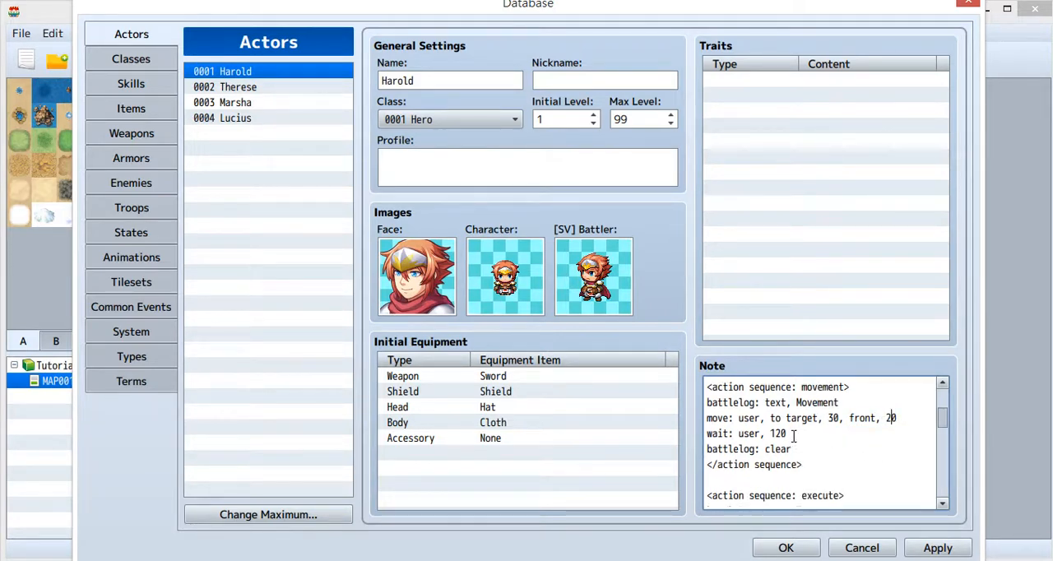
{"action": "left_click_drag", "start_coordinate": [791, 433], "coordinate": [690, 442]}
{"action": "left_click_drag", "start_coordinate": [791, 449], "coordinate": [703, 449]}
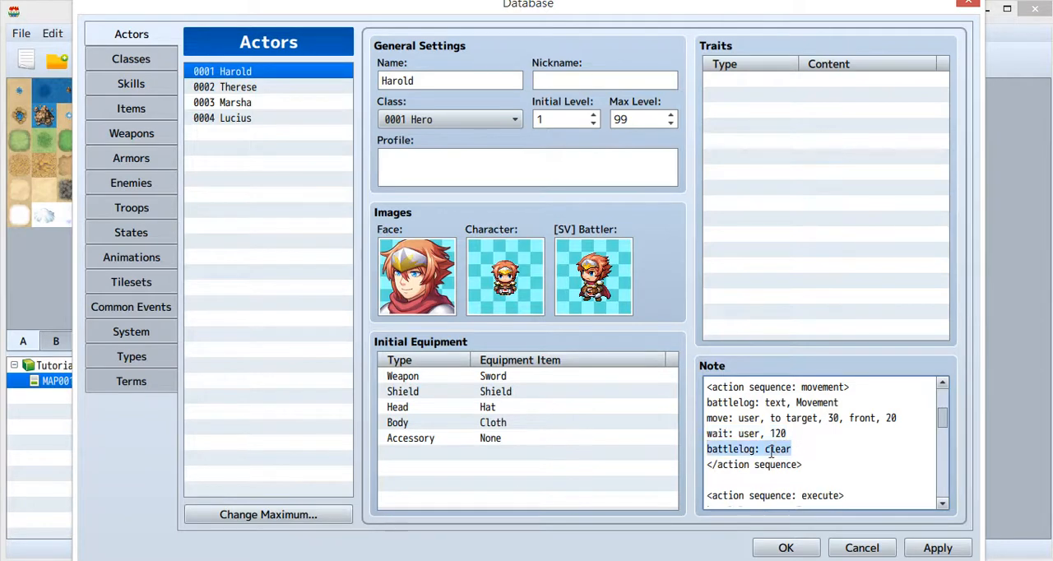
{"action": "scroll", "coordinate": [845, 462], "scroll_direction": "down", "scroll_amount": 2}
{"action": "scroll", "coordinate": [845, 462], "scroll_direction": "down", "scroll_amount": 1}
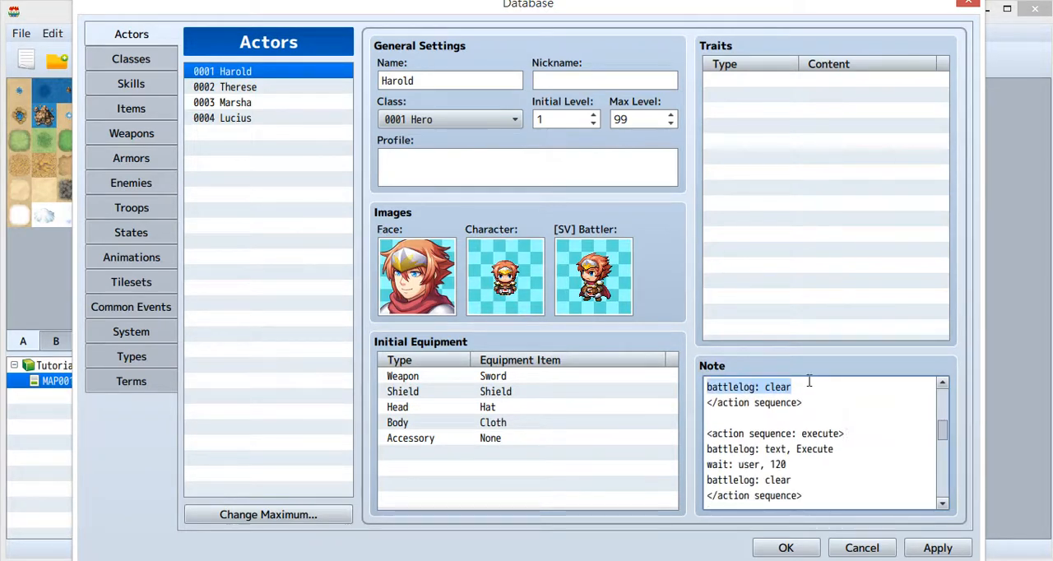
{"action": "left_click", "coordinate": [826, 436]}
{"action": "scroll", "coordinate": [839, 468], "scroll_direction": "down", "scroll_amount": 2}
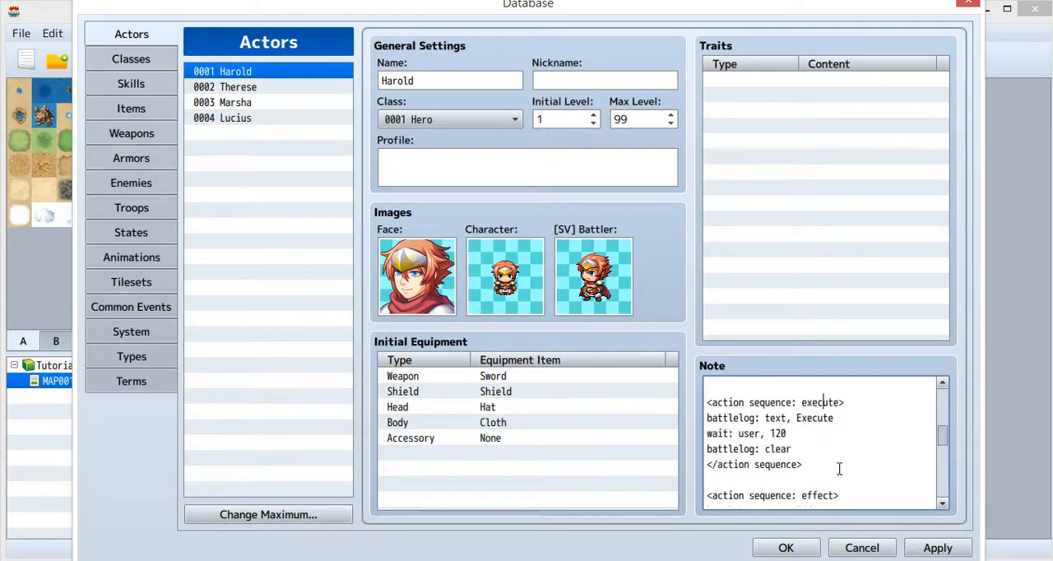
{"action": "left_click_drag", "start_coordinate": [834, 417], "coordinate": [701, 427]}
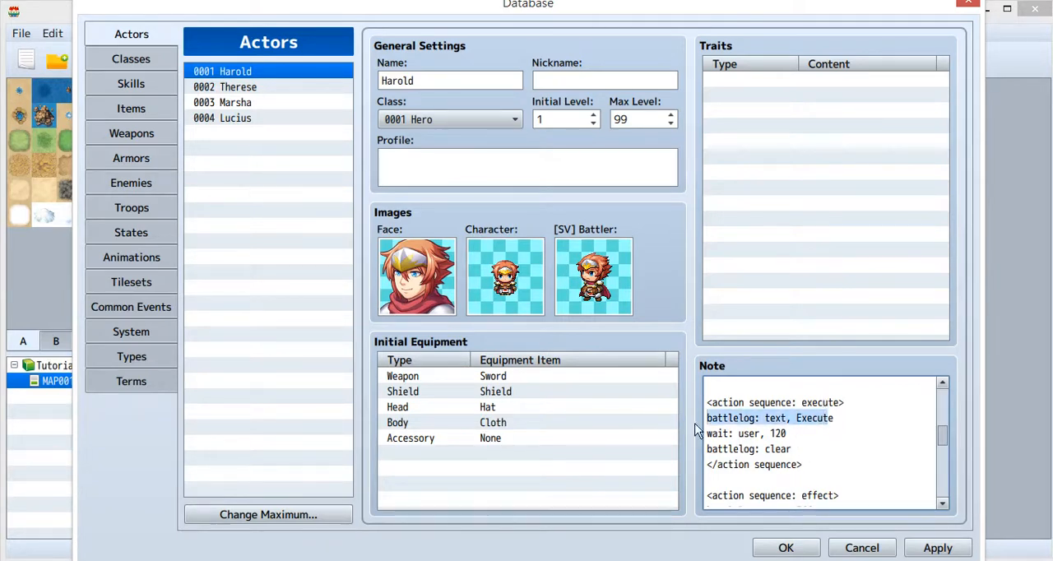
{"action": "left_click_drag", "start_coordinate": [834, 433], "coordinate": [706, 418]}
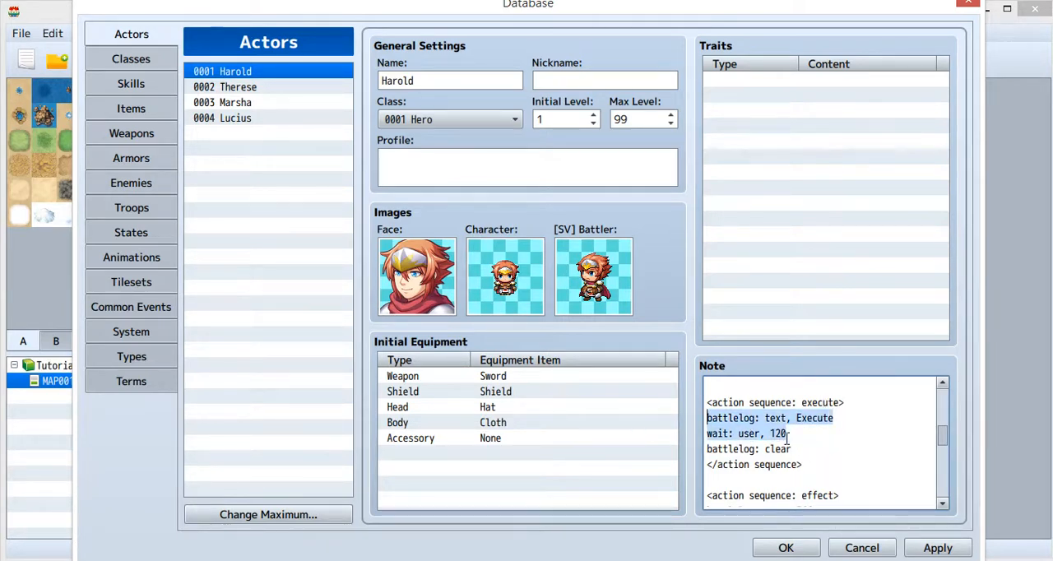
{"action": "left_click_drag", "start_coordinate": [706, 464], "coordinate": [781, 464]}
{"action": "left_click", "coordinate": [781, 464]}
{"action": "scroll", "coordinate": [778, 451], "scroll_direction": "down", "scroll_amount": 3}
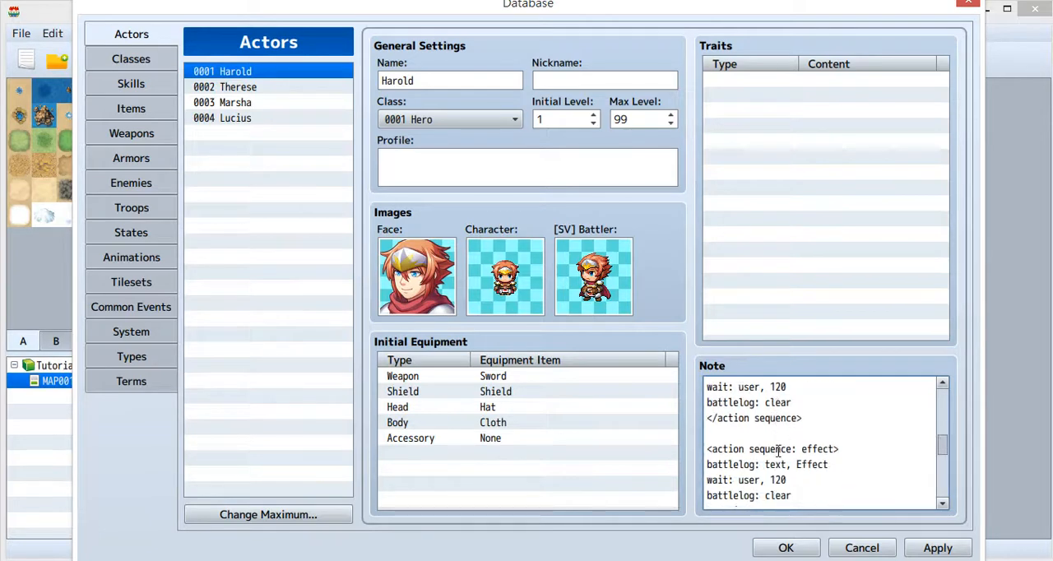
{"action": "scroll", "coordinate": [778, 451], "scroll_direction": "down", "scroll_amount": 2}
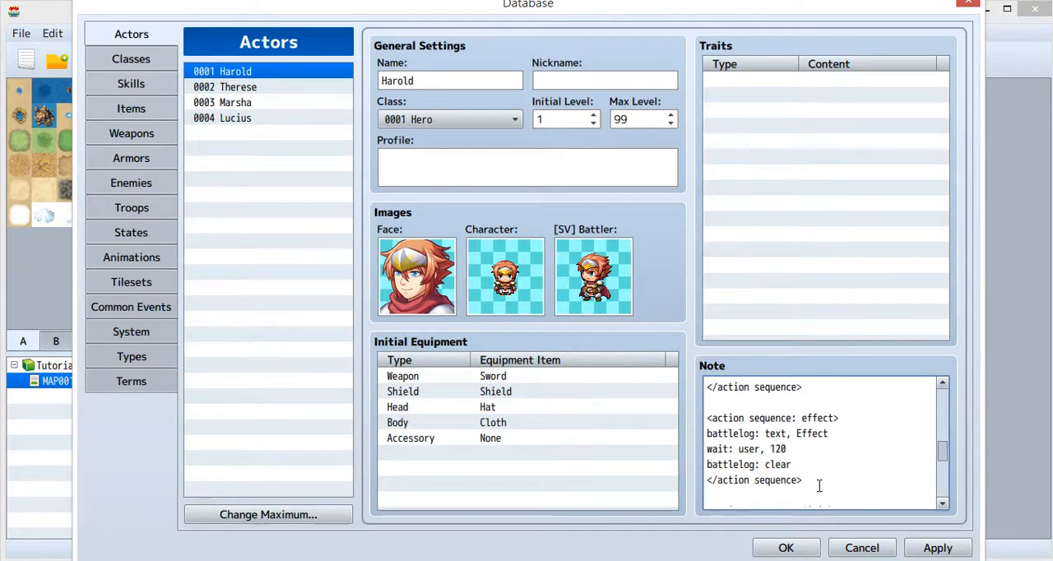
{"action": "left_click_drag", "start_coordinate": [819, 486], "coordinate": [704, 402]}
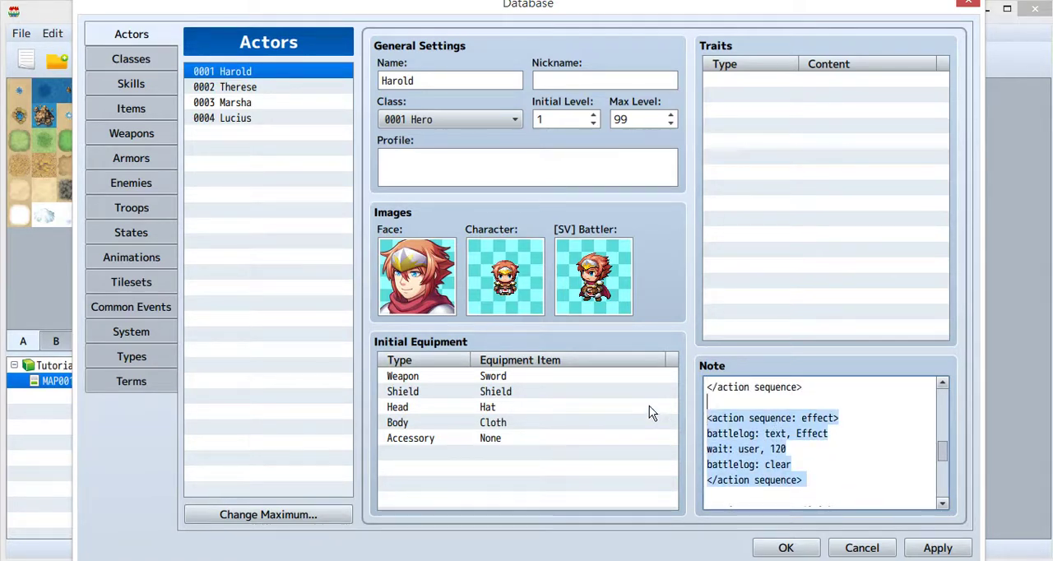
{"action": "left_click", "coordinate": [834, 451]}
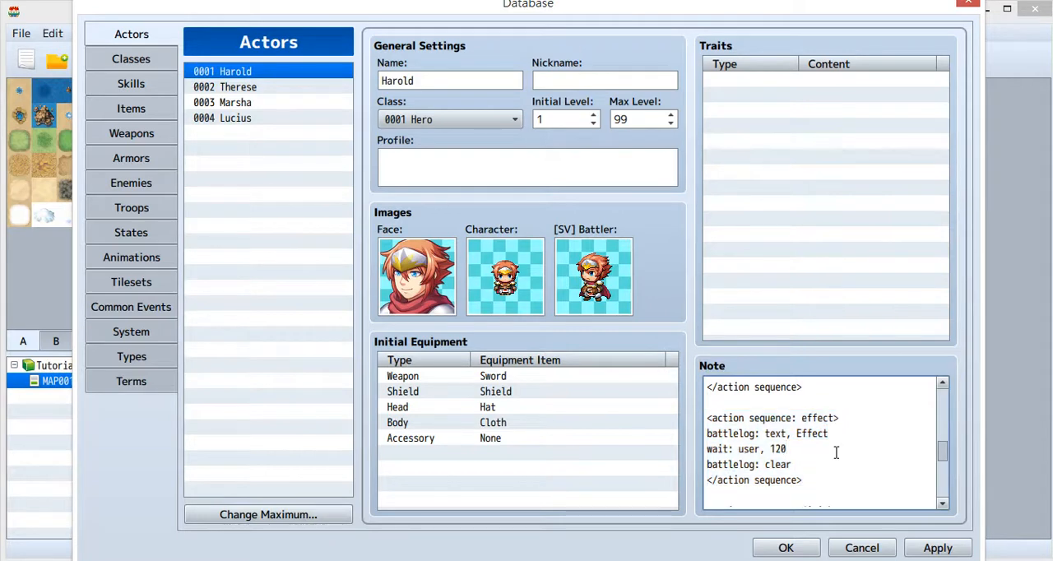
{"action": "scroll", "coordinate": [829, 440], "scroll_direction": "down", "scroll_amount": 3}
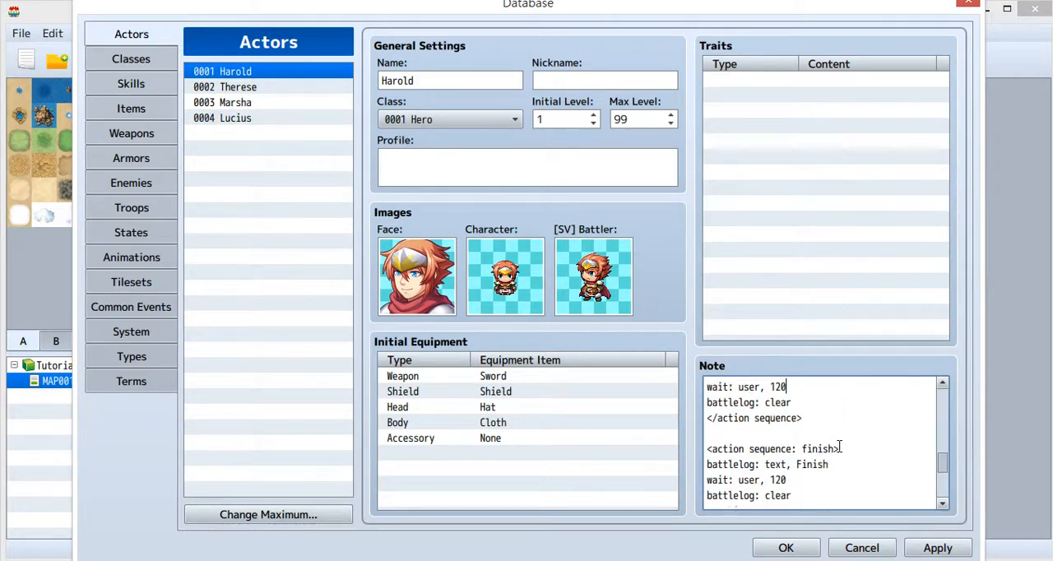
{"action": "left_click", "coordinate": [823, 417]}
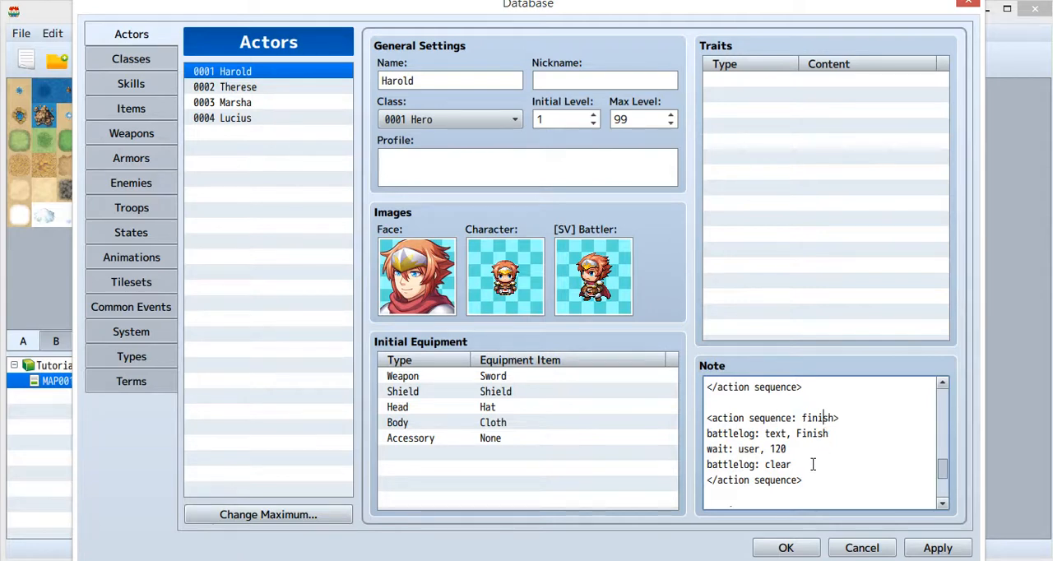
{"action": "left_click_drag", "start_coordinate": [809, 466], "coordinate": [706, 432]}
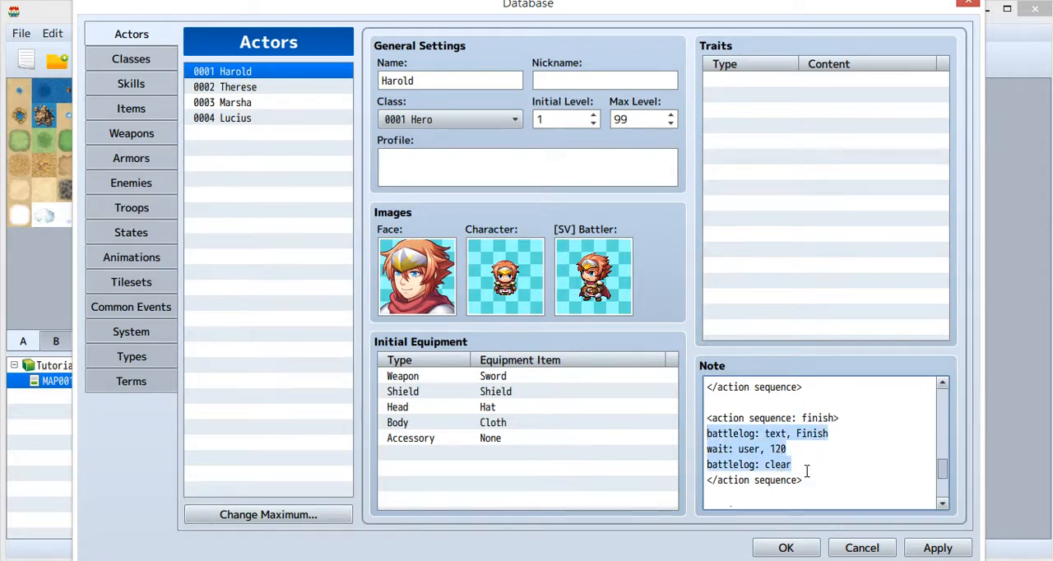
{"action": "scroll", "coordinate": [822, 473], "scroll_direction": "down", "scroll_amount": 2}
{"action": "scroll", "coordinate": [822, 473], "scroll_direction": "down", "scroll_amount": 1}
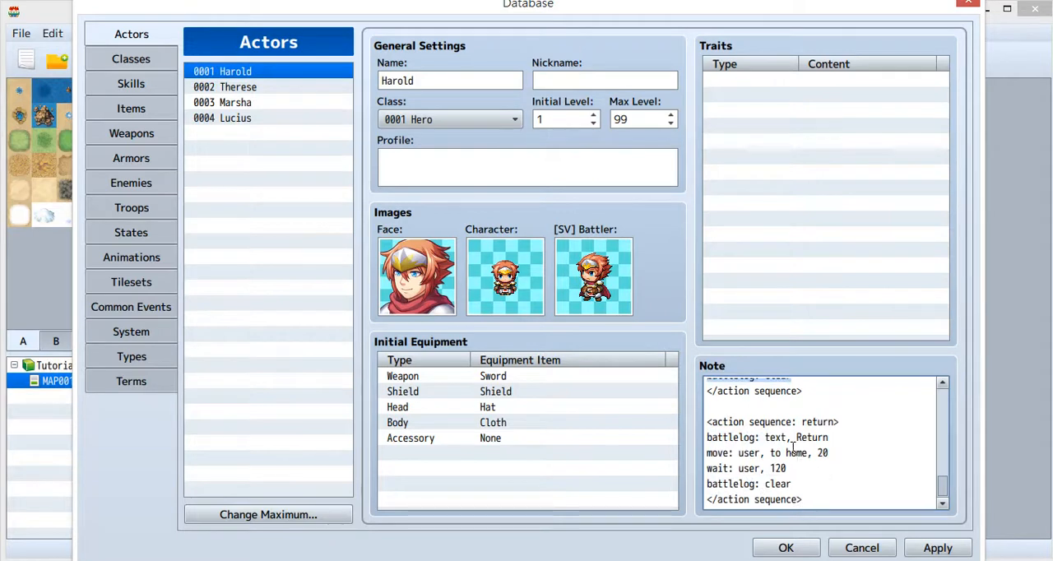
Step: Highlight move, user, to home and speed 20 in the return sequence line
{"action": "left_click", "coordinate": [794, 453]}
{"action": "double_click", "coordinate": [717, 452]}
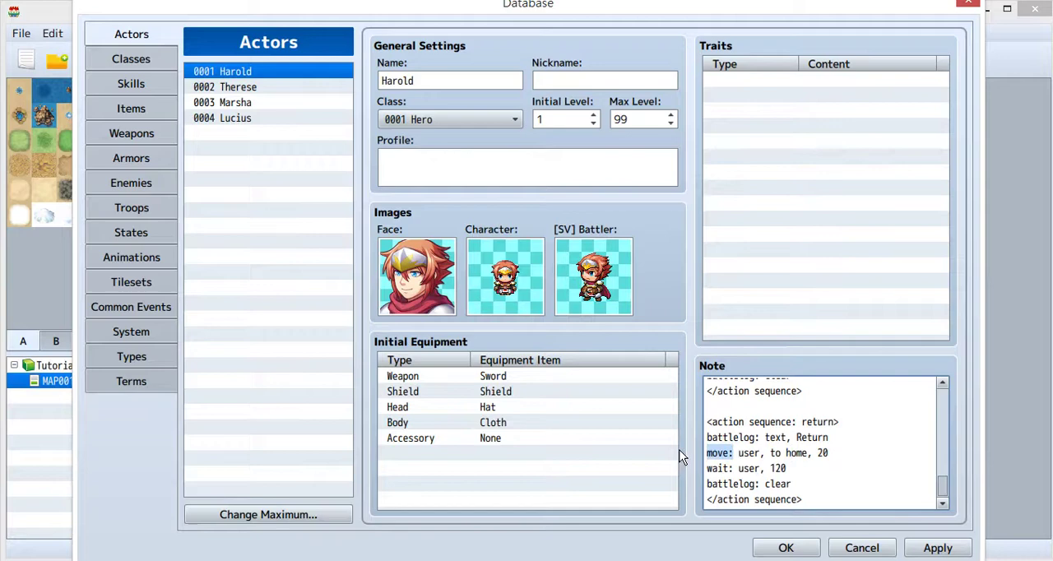
{"action": "double_click", "coordinate": [748, 453]}
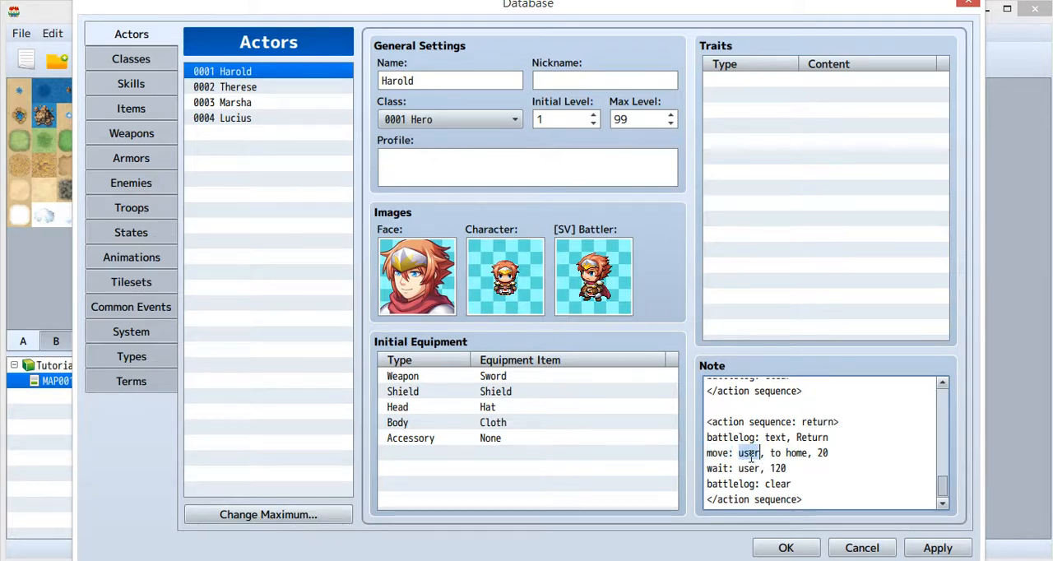
{"action": "left_click_drag", "start_coordinate": [808, 453], "coordinate": [766, 452]}
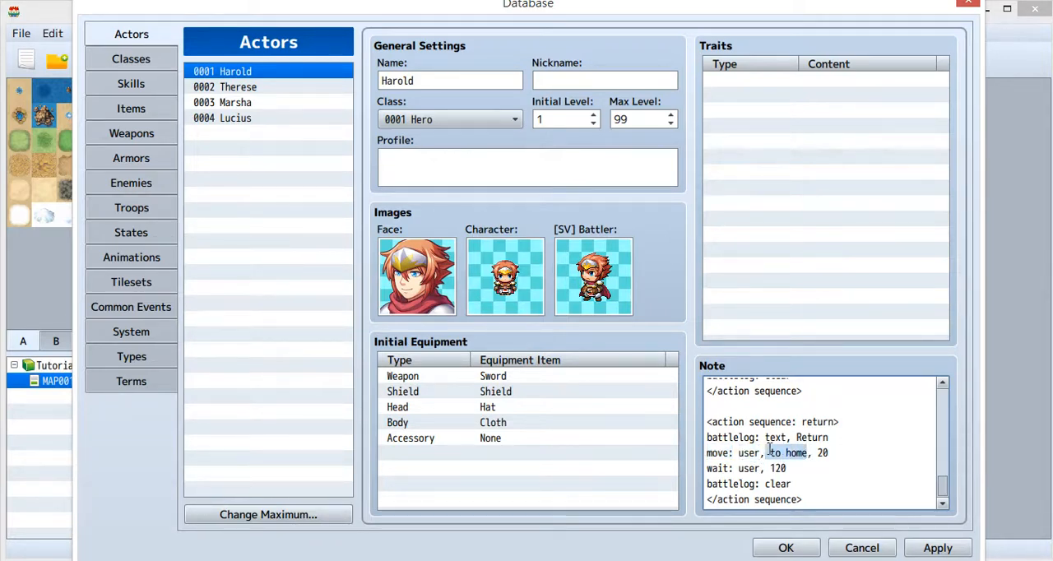
{"action": "double_click", "coordinate": [819, 453]}
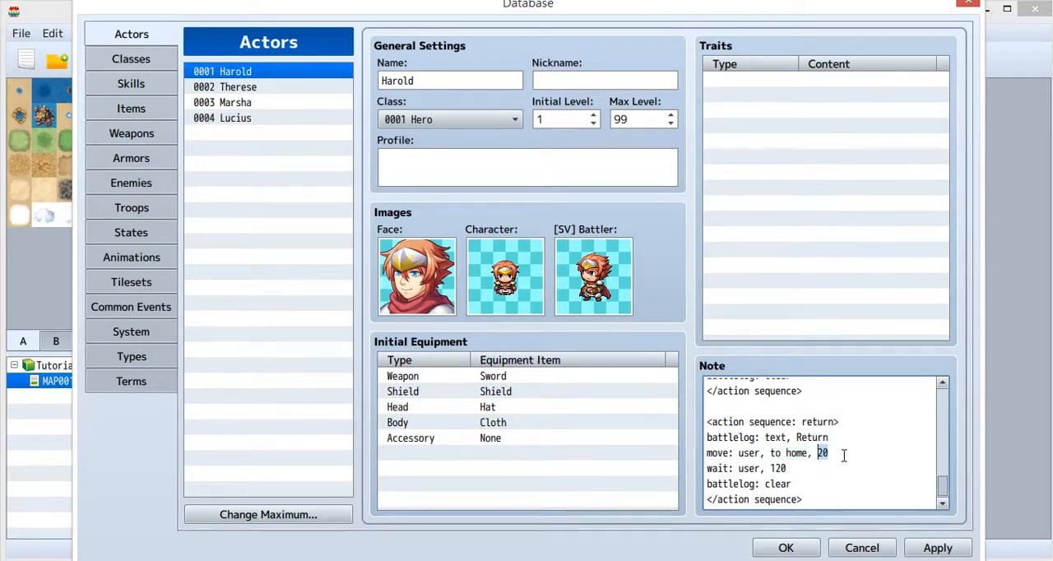
Step: Close the database keeping the edits, launch a saved playtest and have Harold fight and attack the Bat
{"action": "left_click", "coordinate": [786, 547]}
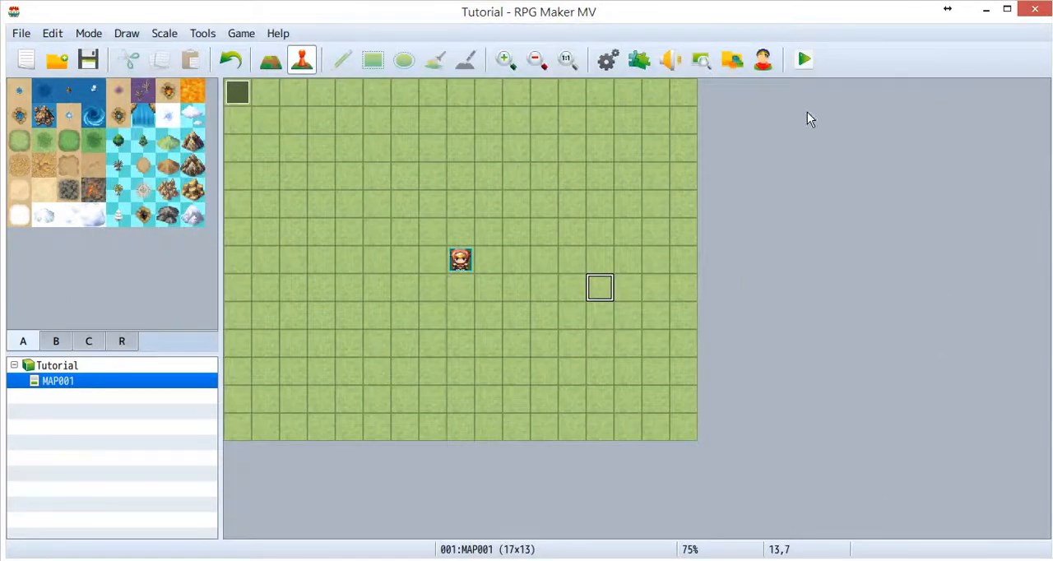
{"action": "left_click", "coordinate": [463, 325]}
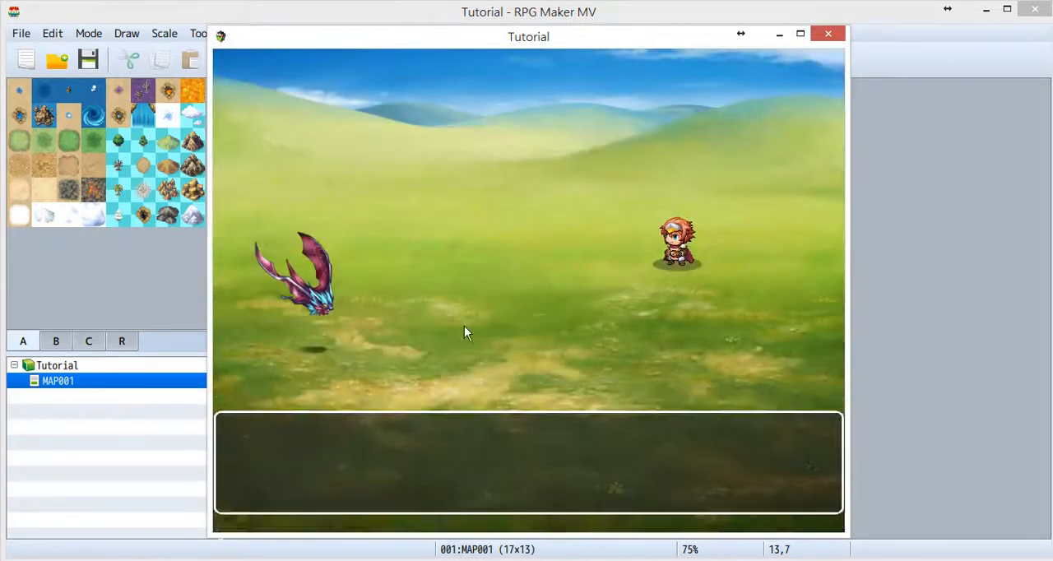
{"action": "key", "text": "Return"}
{"action": "key", "text": "Return"}
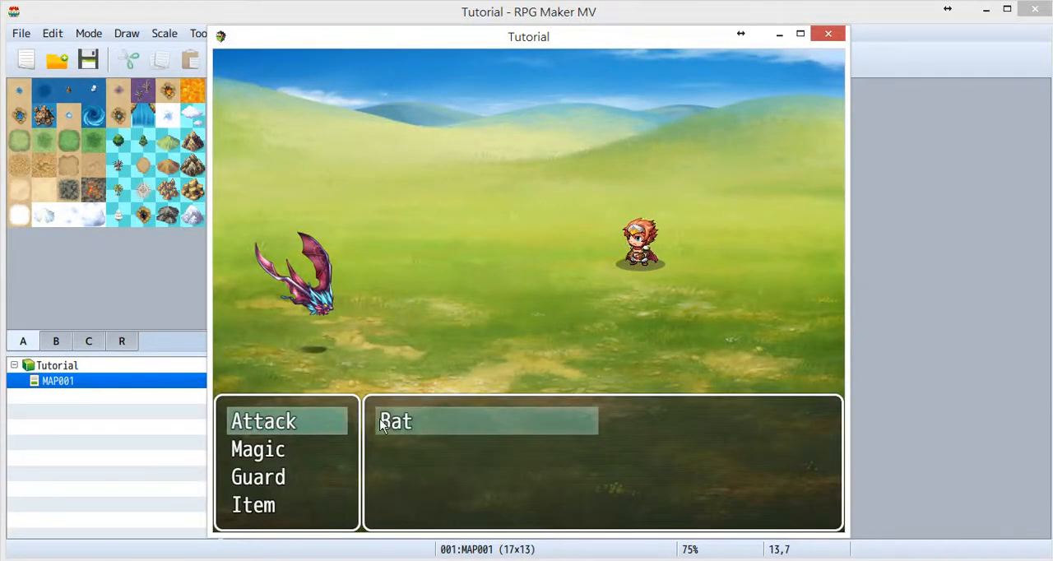
{"action": "left_click", "coordinate": [382, 425]}
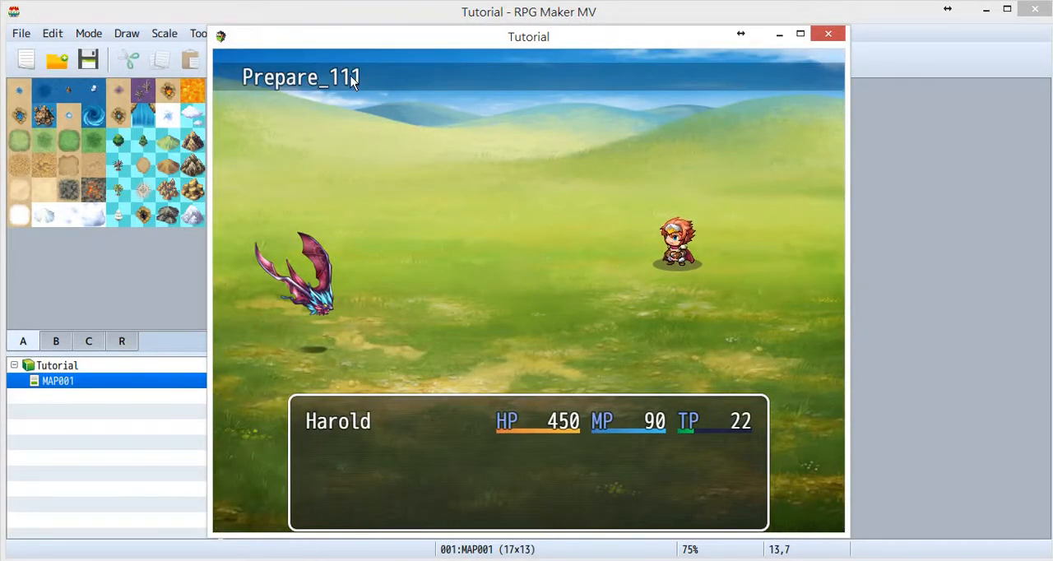